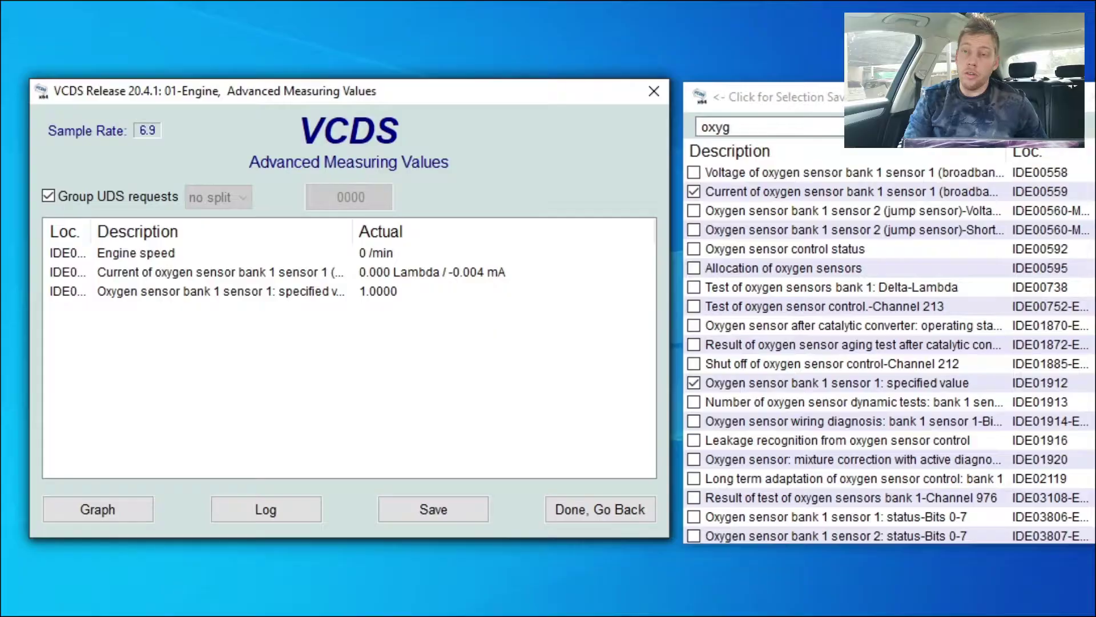
Widen the Description column of the measuring values list to fit the full oxygen sensor names.
left_click(211, 194)
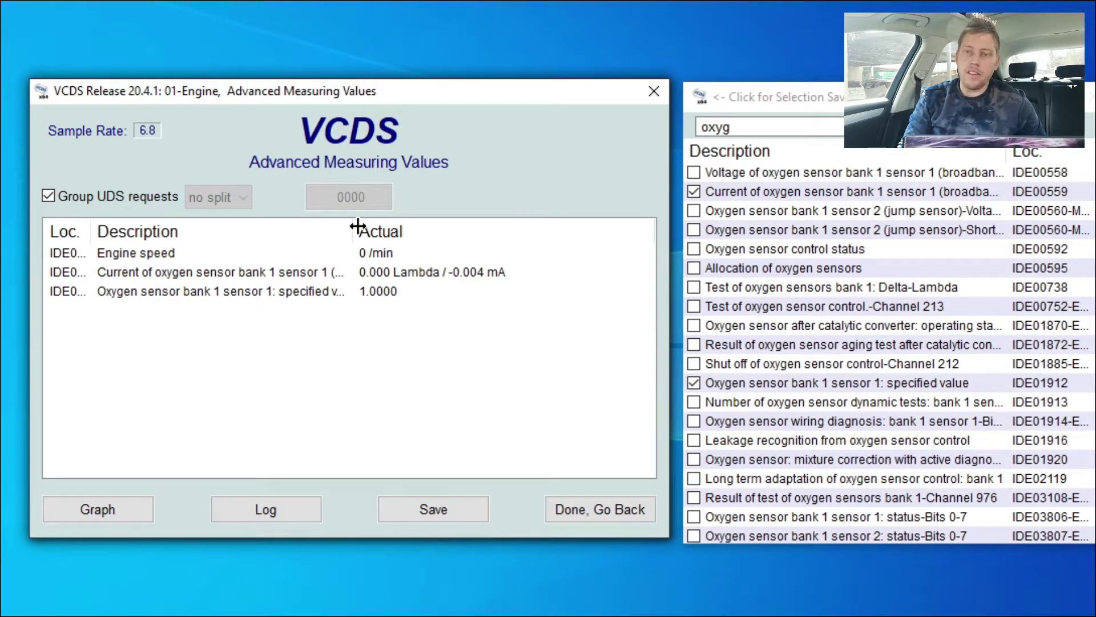
left_click_drag(357, 227, 467, 228)
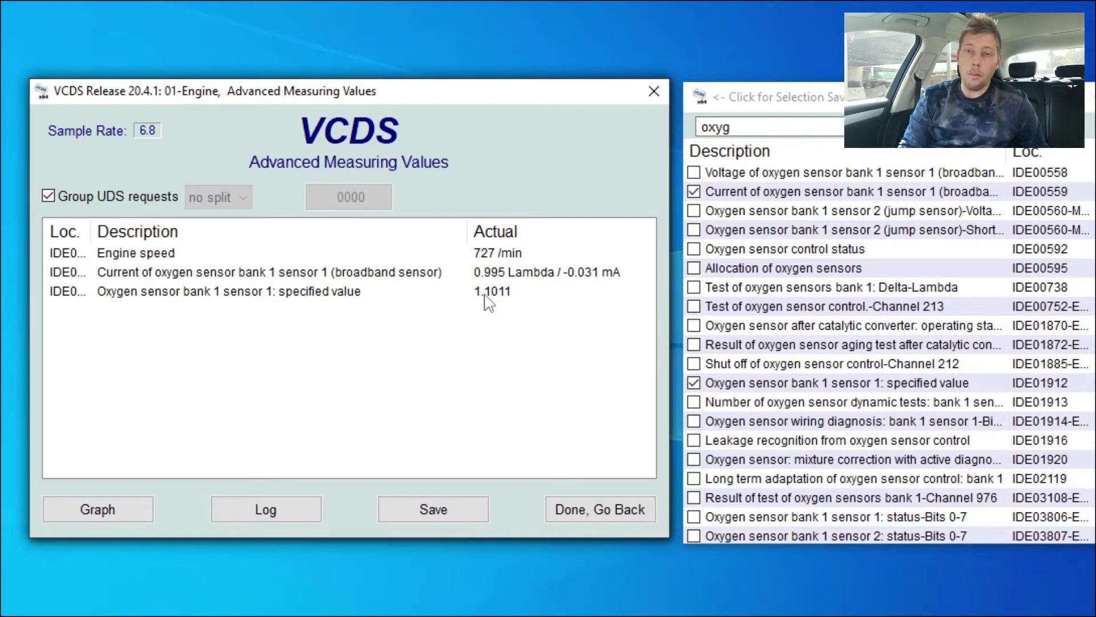
left_click(195, 197)
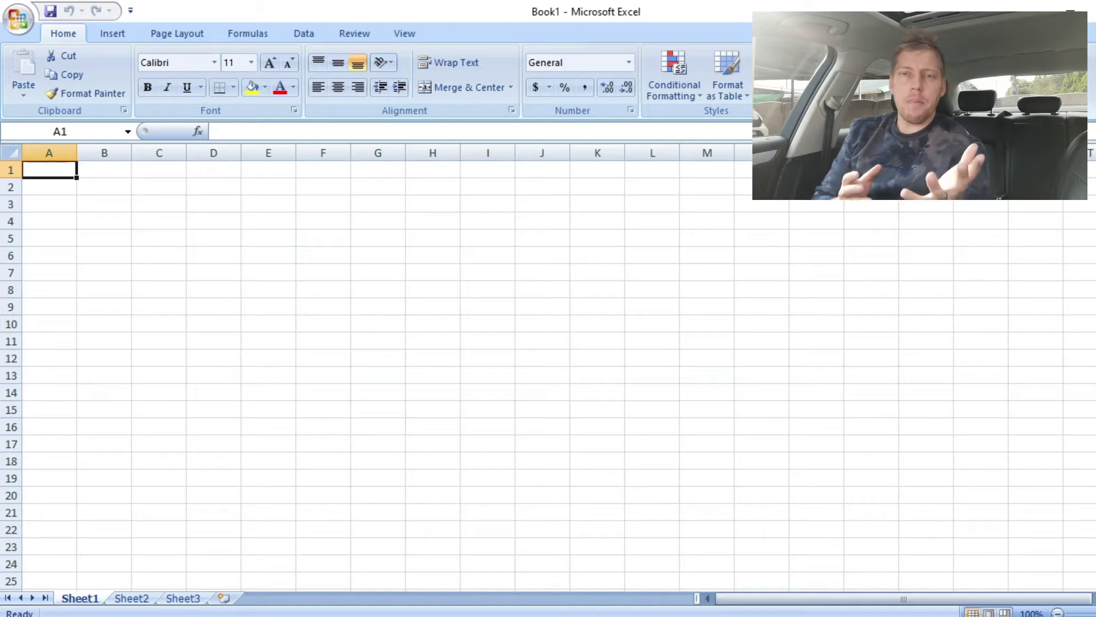
In Microsoft Excel, open the afr CSV log from the Desktop folder with the file filter set to All Files.
left_click(18, 27)
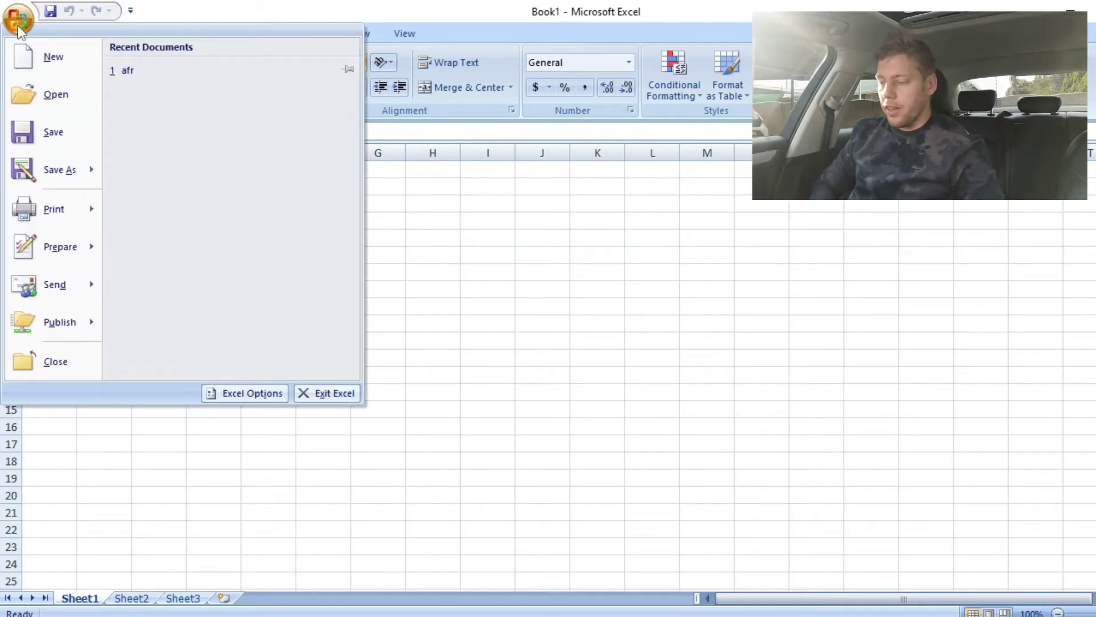
left_click(70, 92)
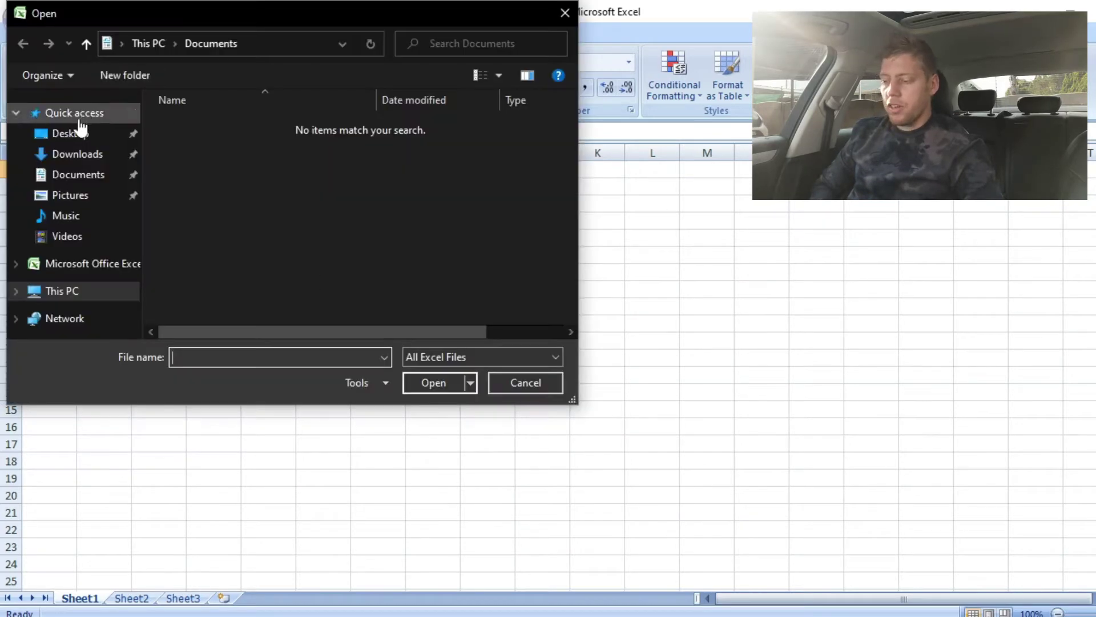
left_click(79, 133)
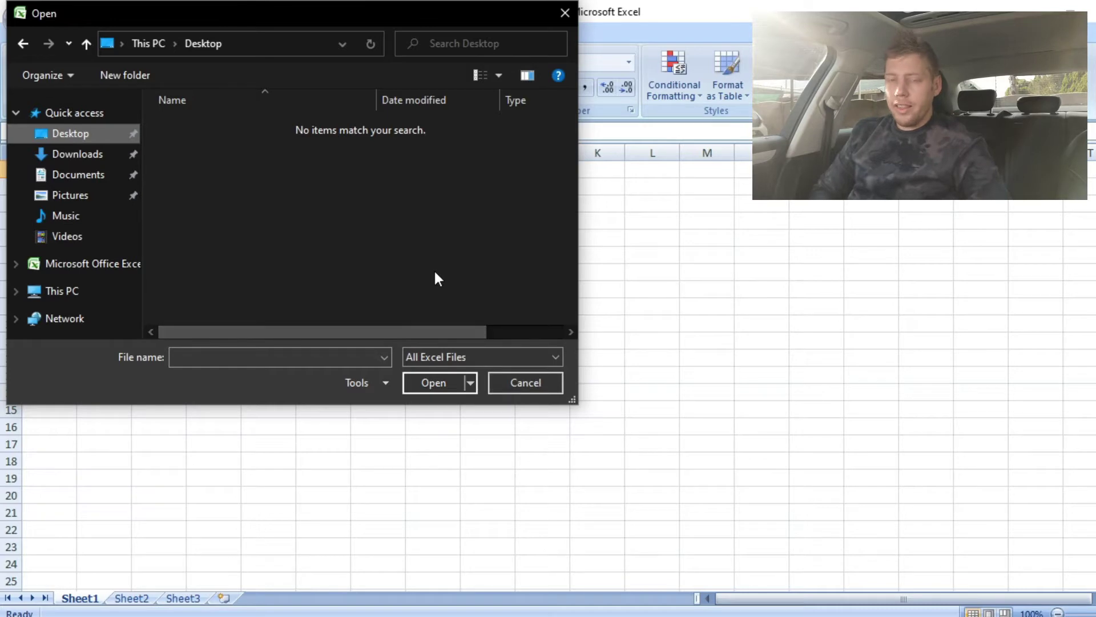
left_click(484, 355)
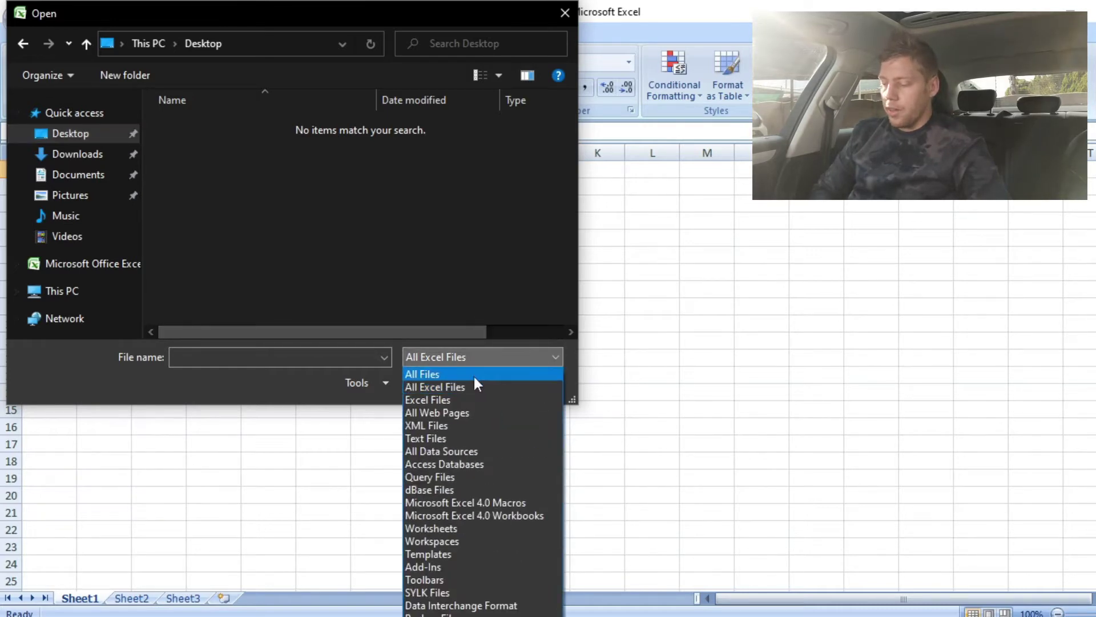
left_click(475, 374)
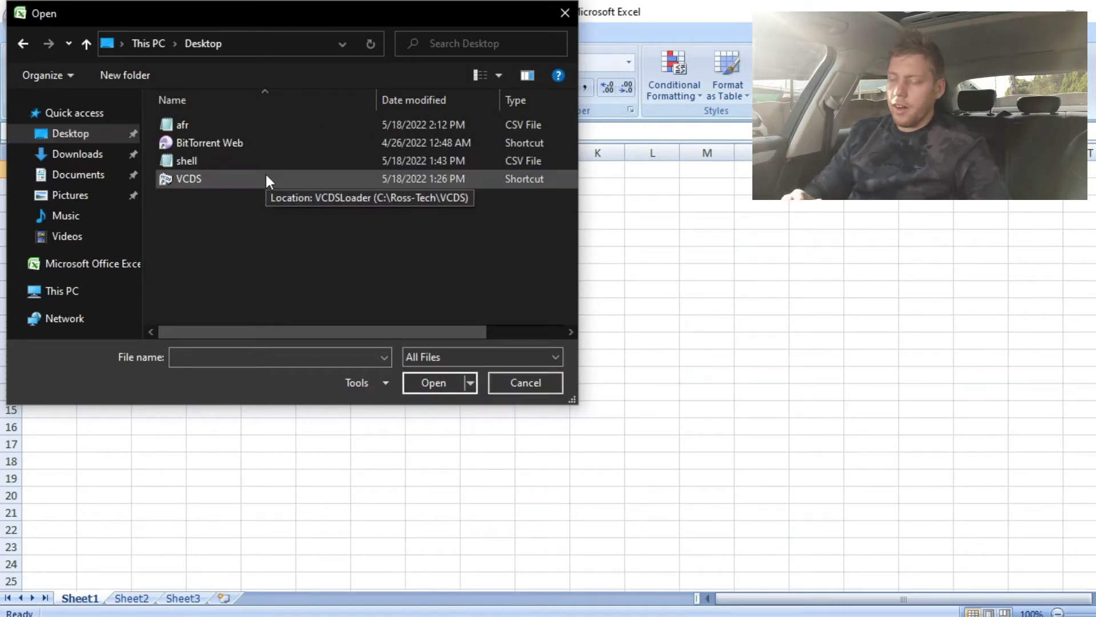
double_click(180, 125)
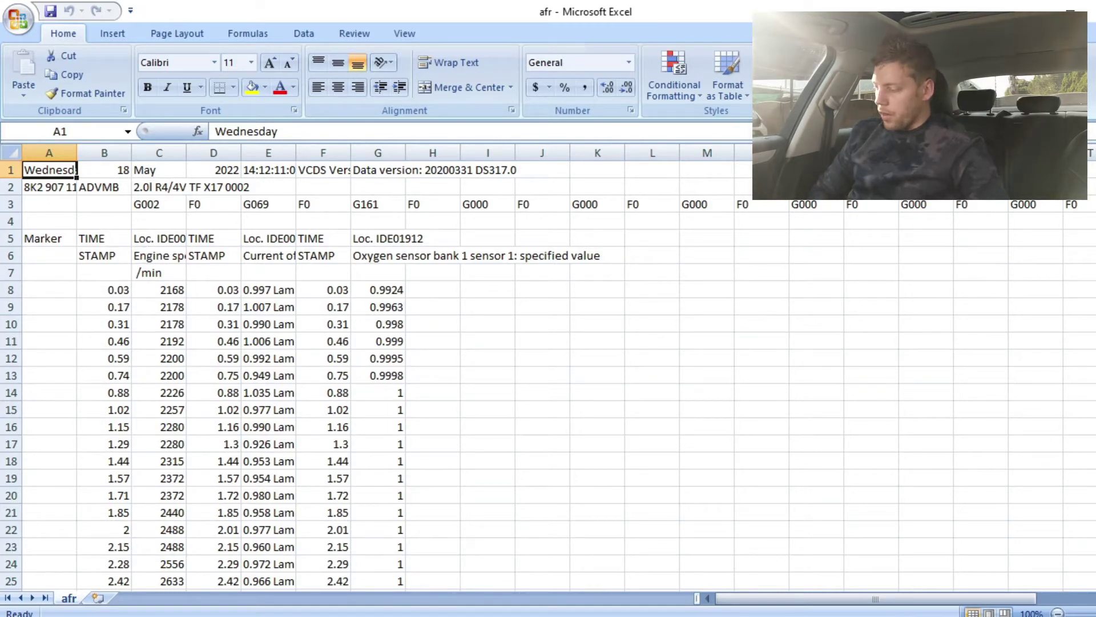
Look through the logged engine speed and lambda rows of the afr sheet and return to its header.
scroll(204, 376, "down", 20)
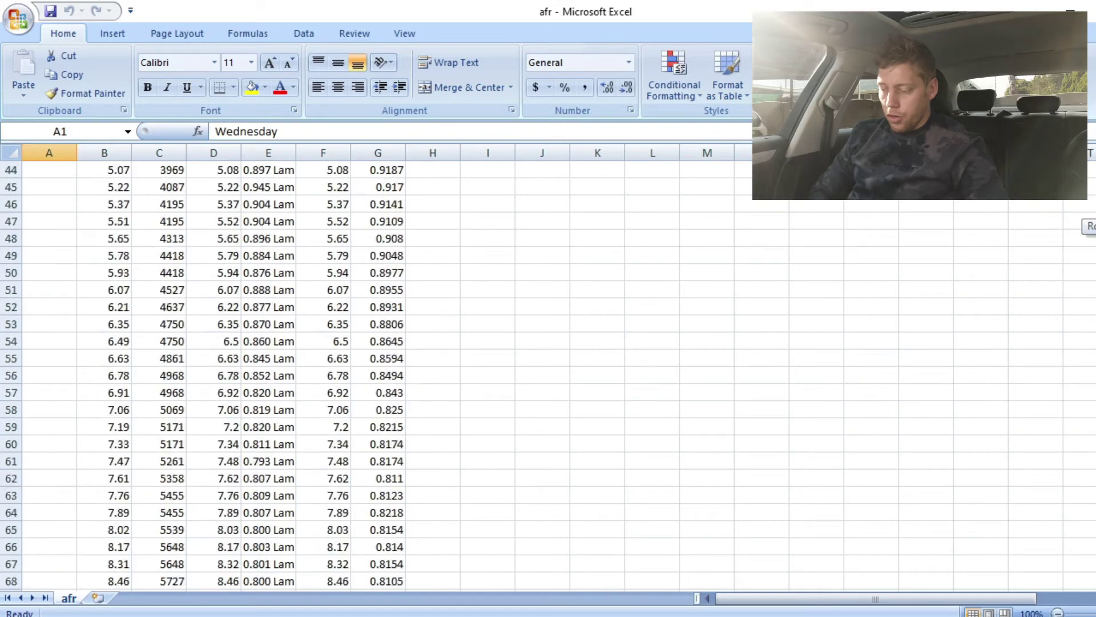
scroll(204, 375, "down", 7)
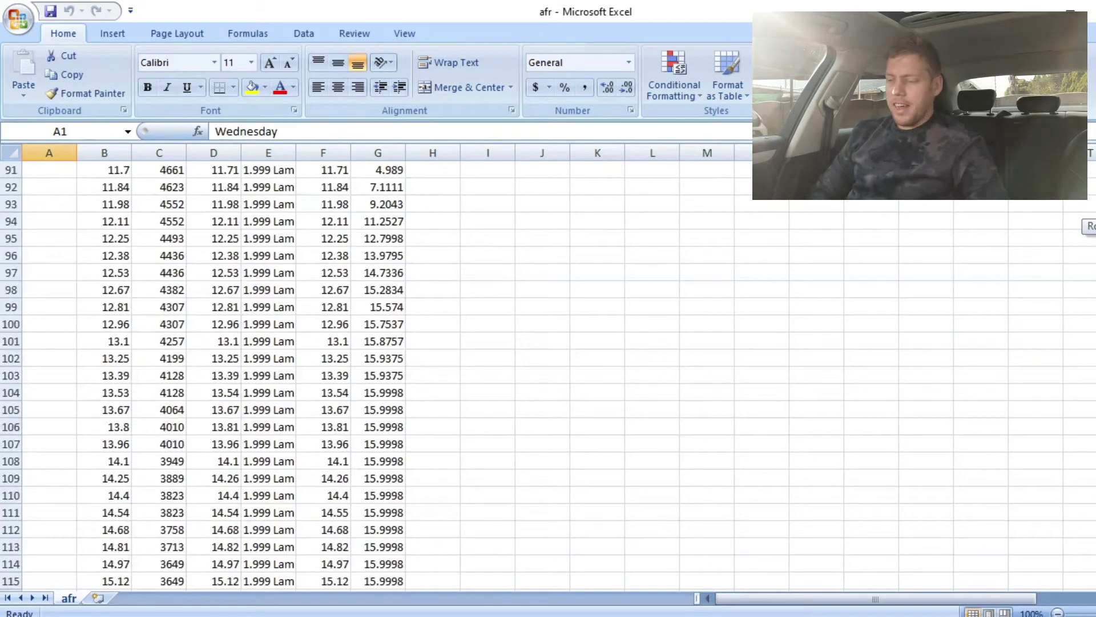
scroll(203, 376, "down", 5)
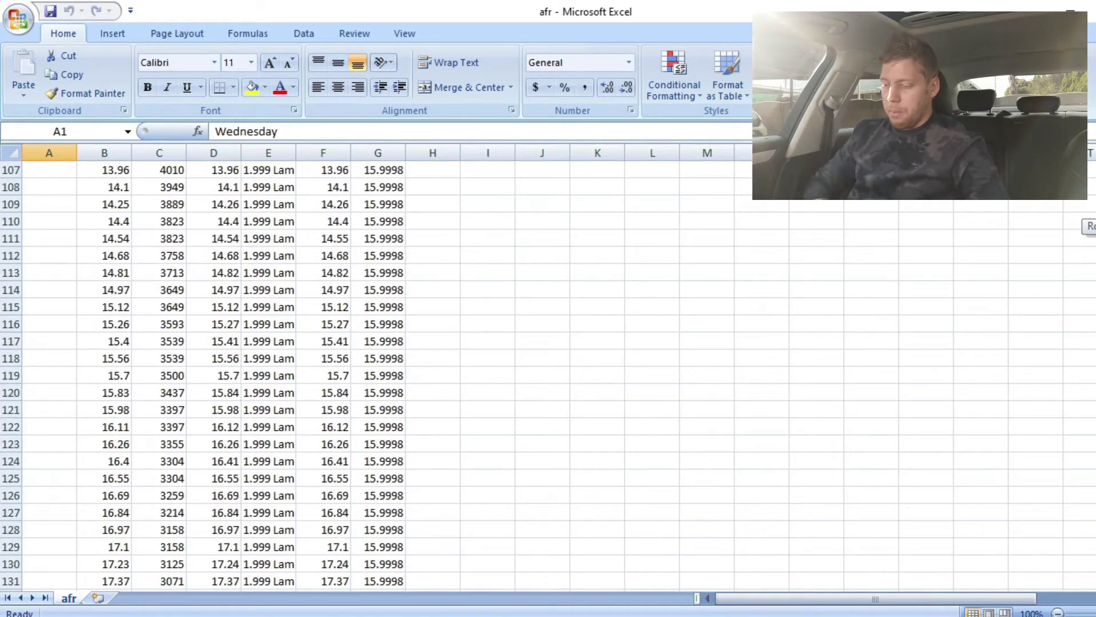
scroll(204, 375, "up", 20)
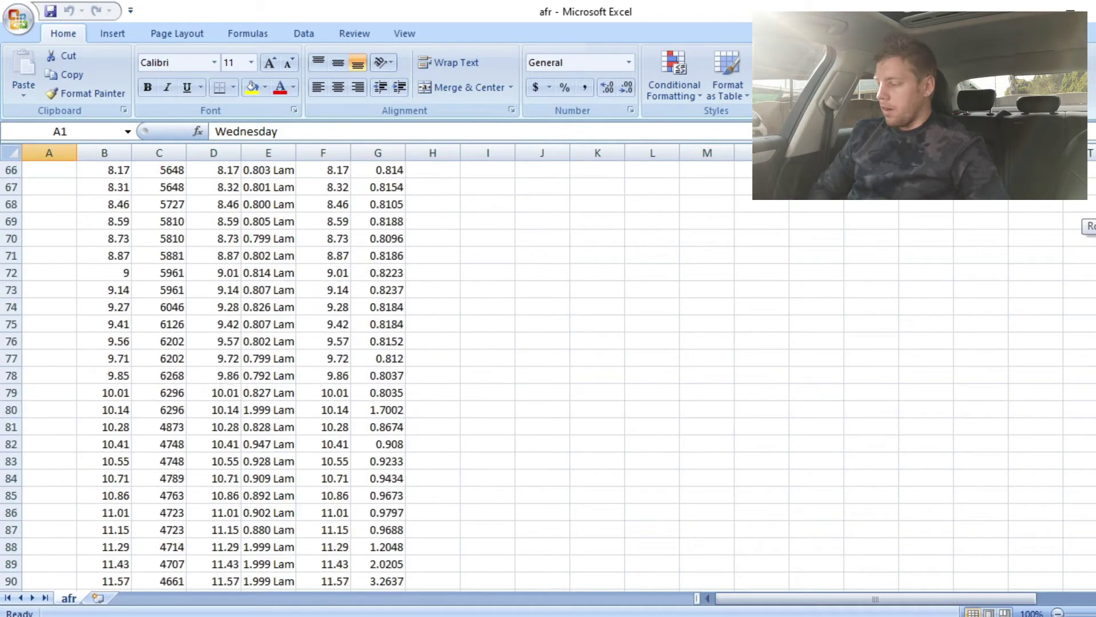
scroll(204, 375, "up", 1)
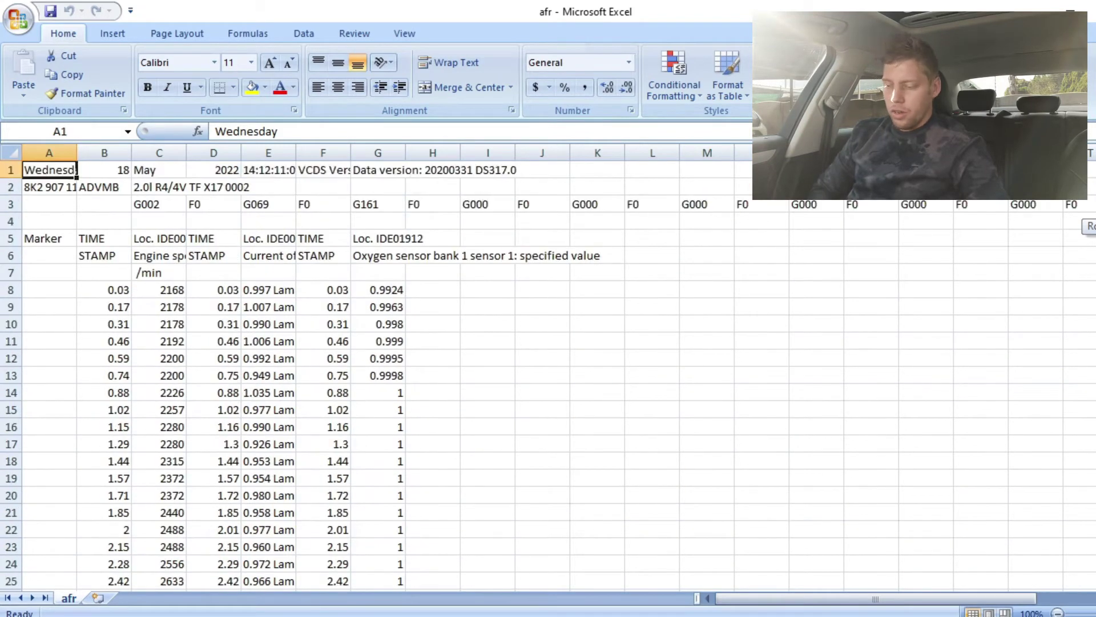
Clear the contents of the three TIME STAMP columns B, D and F.
left_click(96, 255)
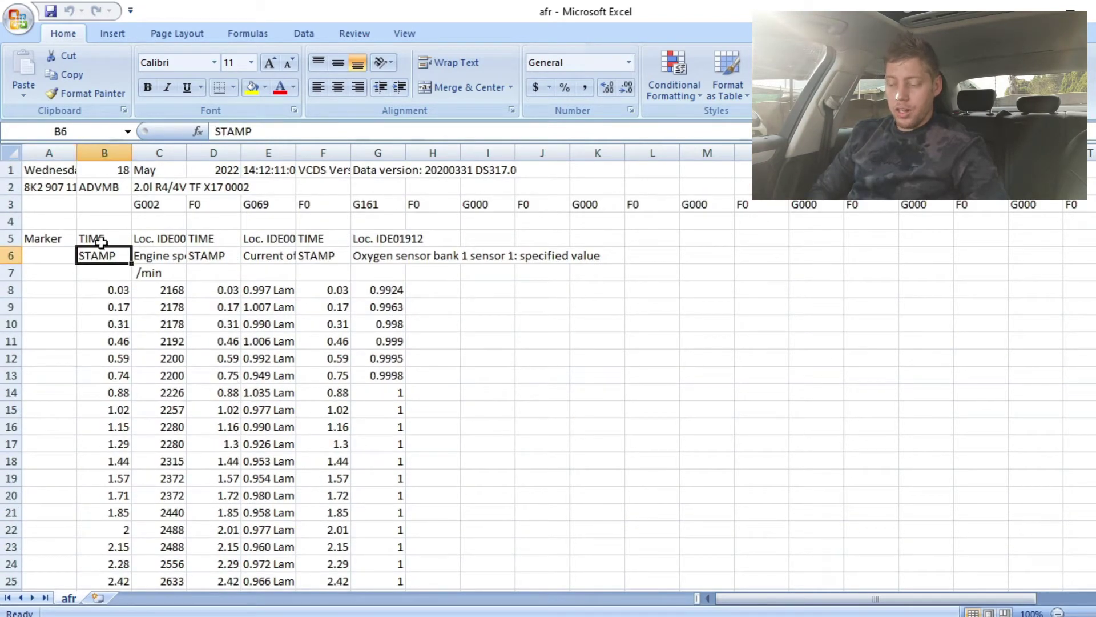
left_click(108, 148)
key("Delete")
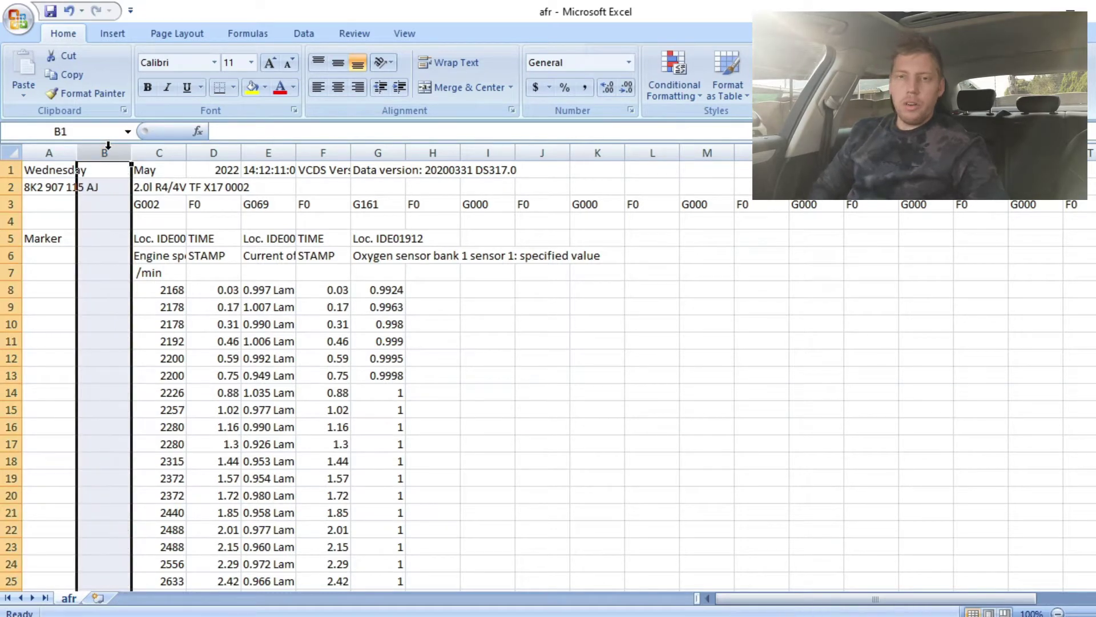
left_click(221, 245)
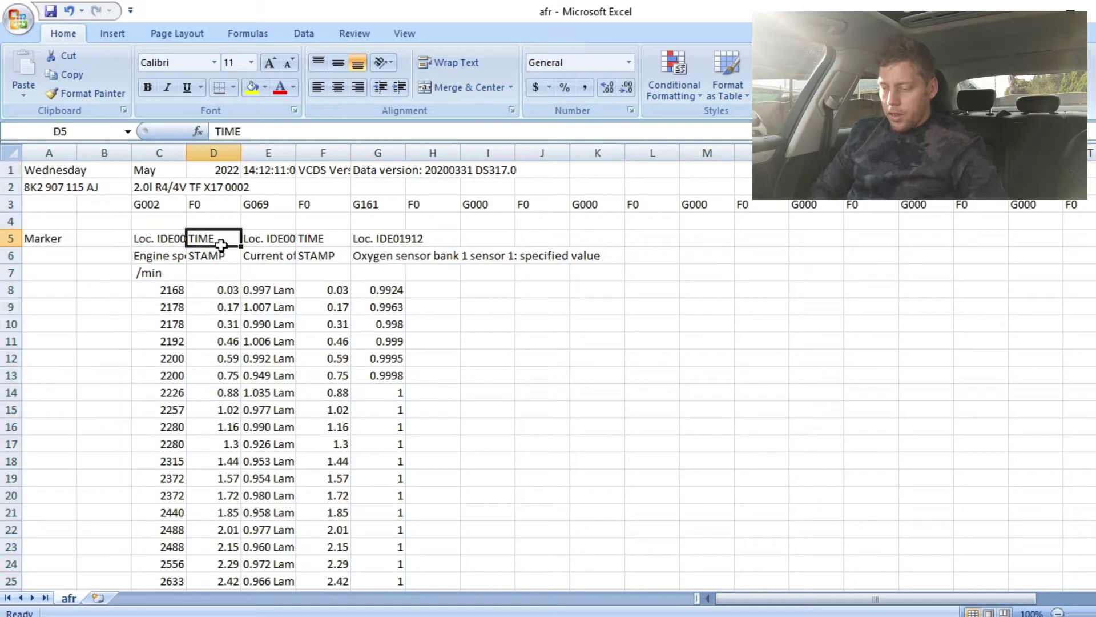
left_click(223, 152)
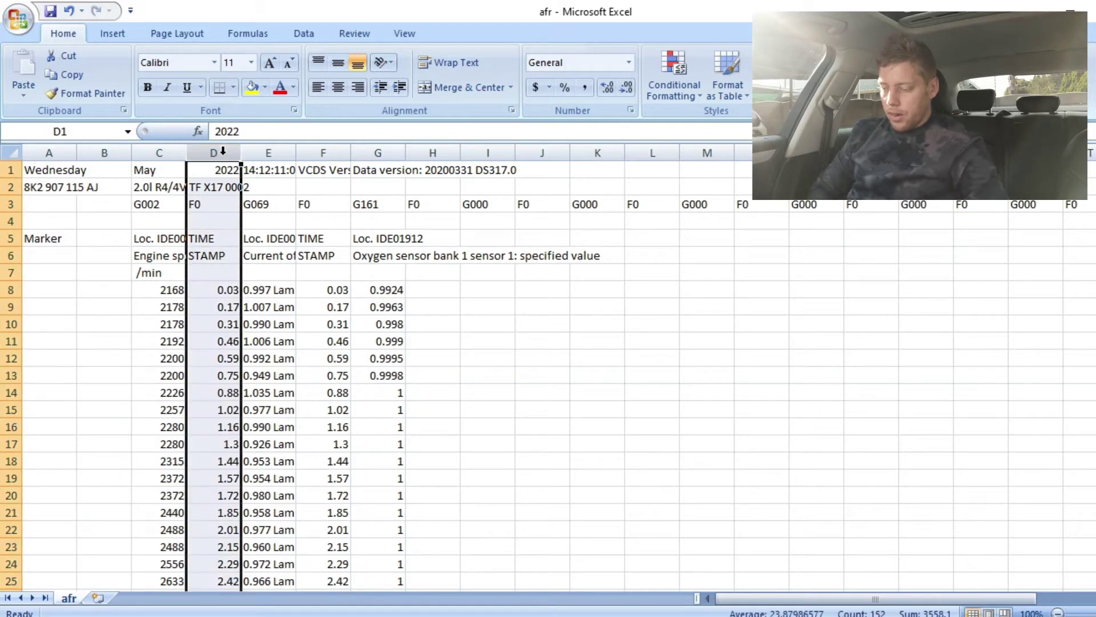
key("Delete")
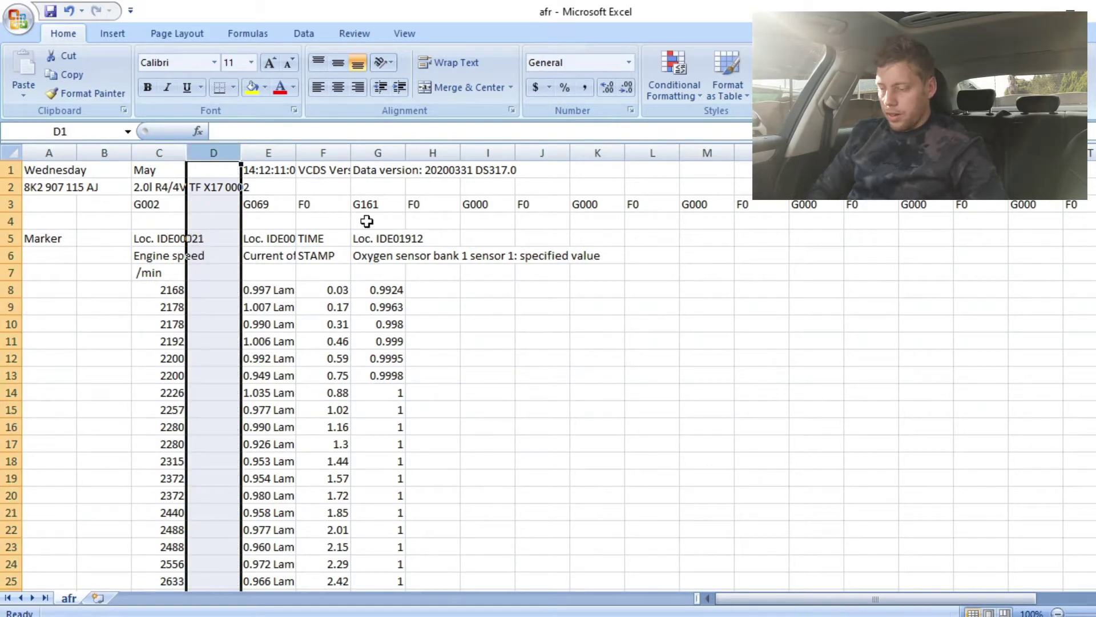
left_click(324, 153)
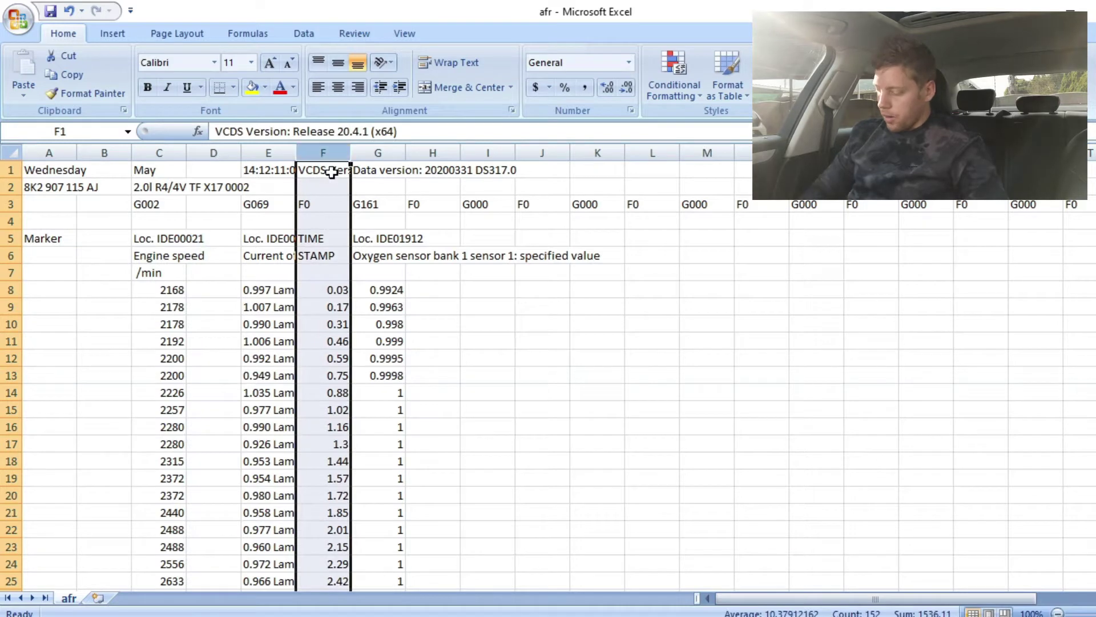
key("Delete")
Widen column E to fit the complete lambda and current readings, and narrow the emptied column F.
left_click(360, 188)
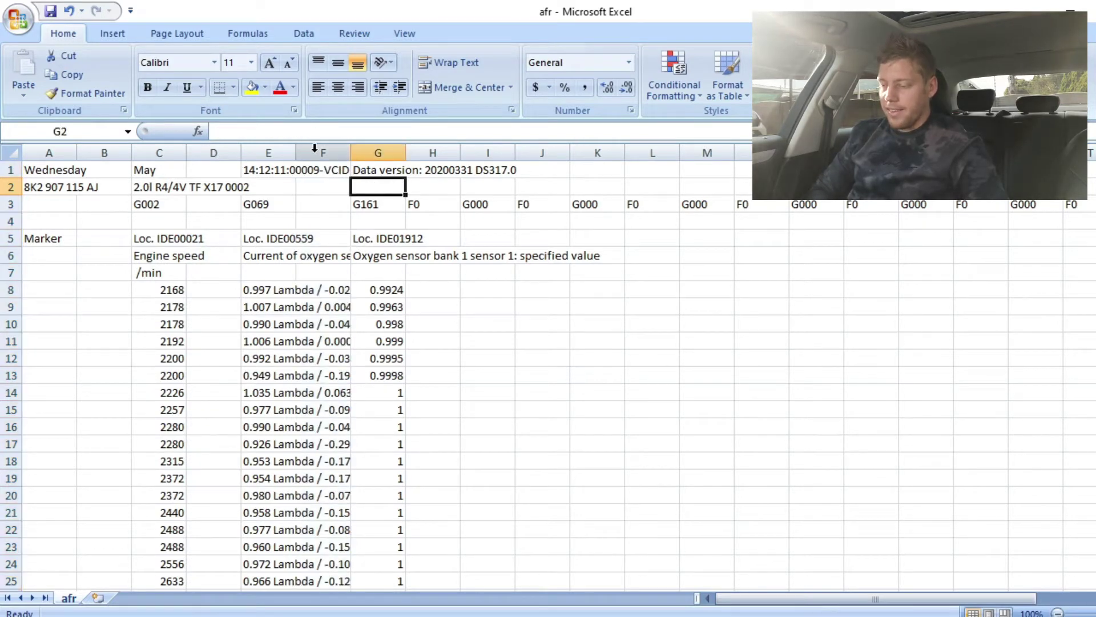
left_click_drag(296, 152, 394, 154)
left_click(419, 165)
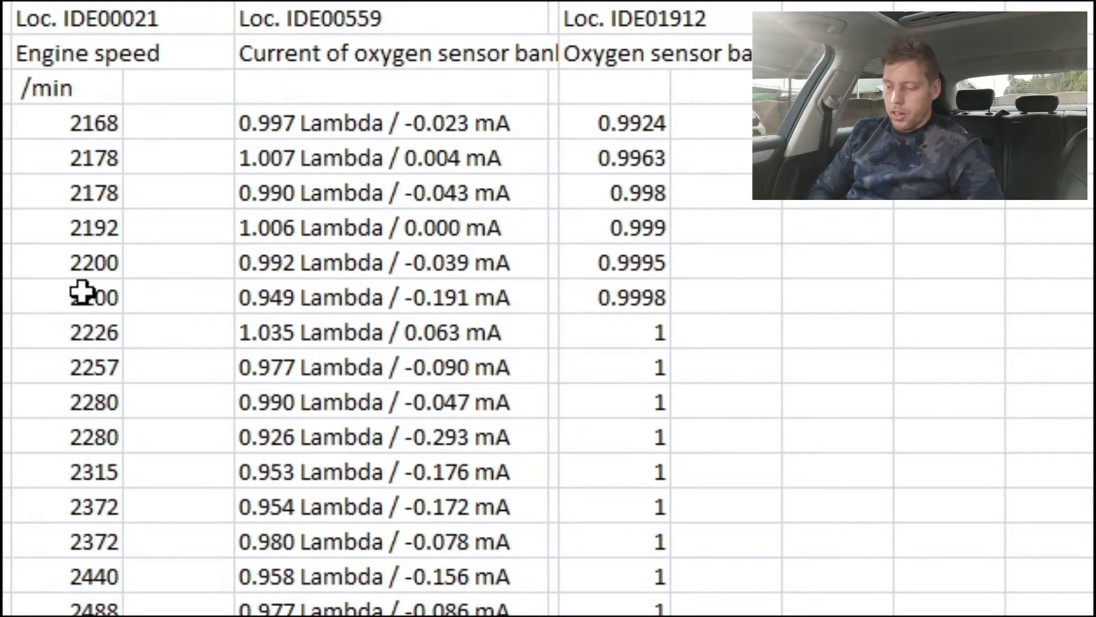
Compare the actual lambda reading with the specified value in row 17, at an engine speed of 2280 rpm.
left_click(115, 303)
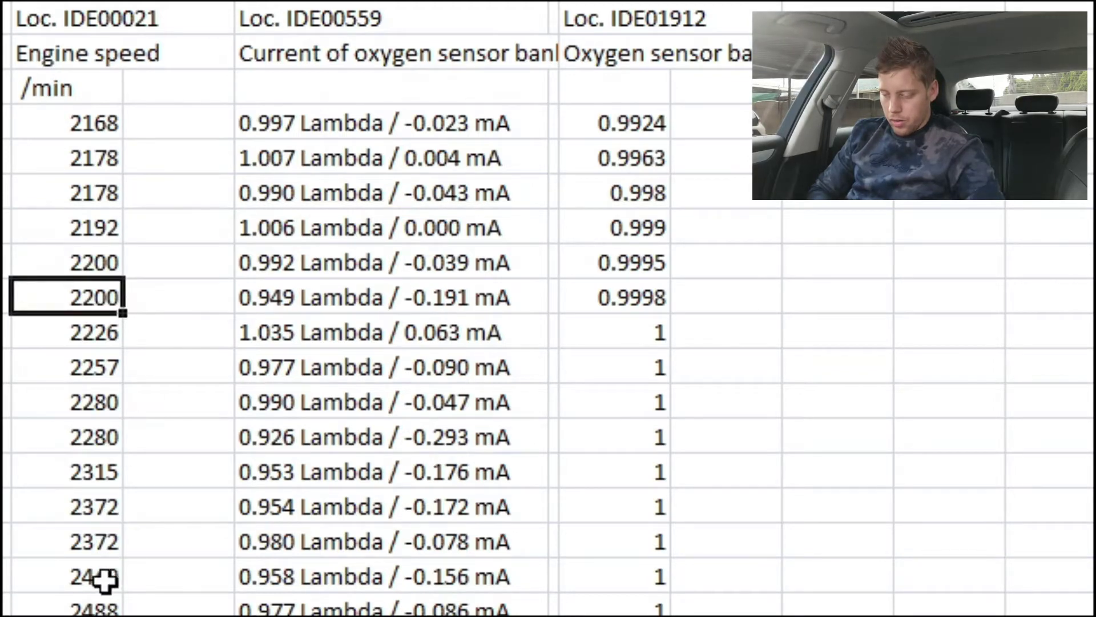
left_click(98, 432)
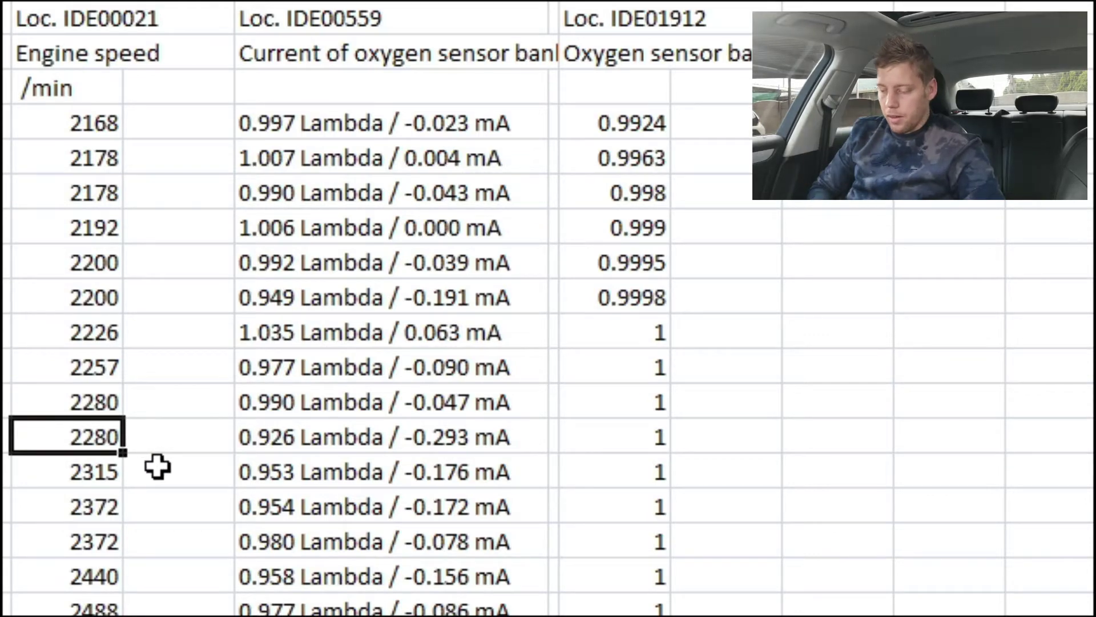
left_click(621, 443)
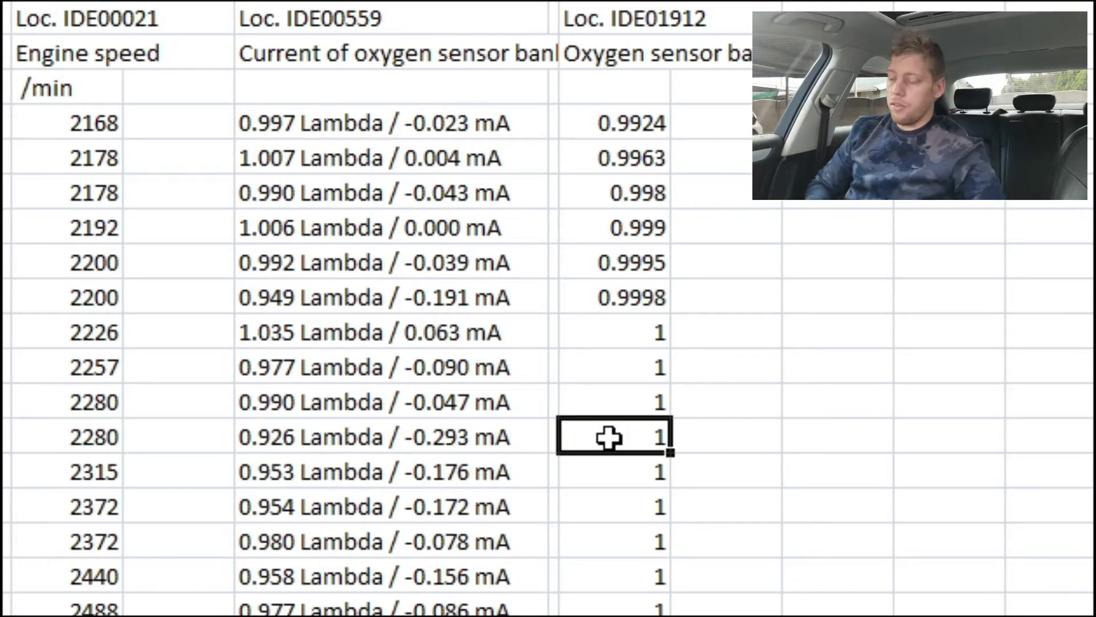
left_click(474, 437)
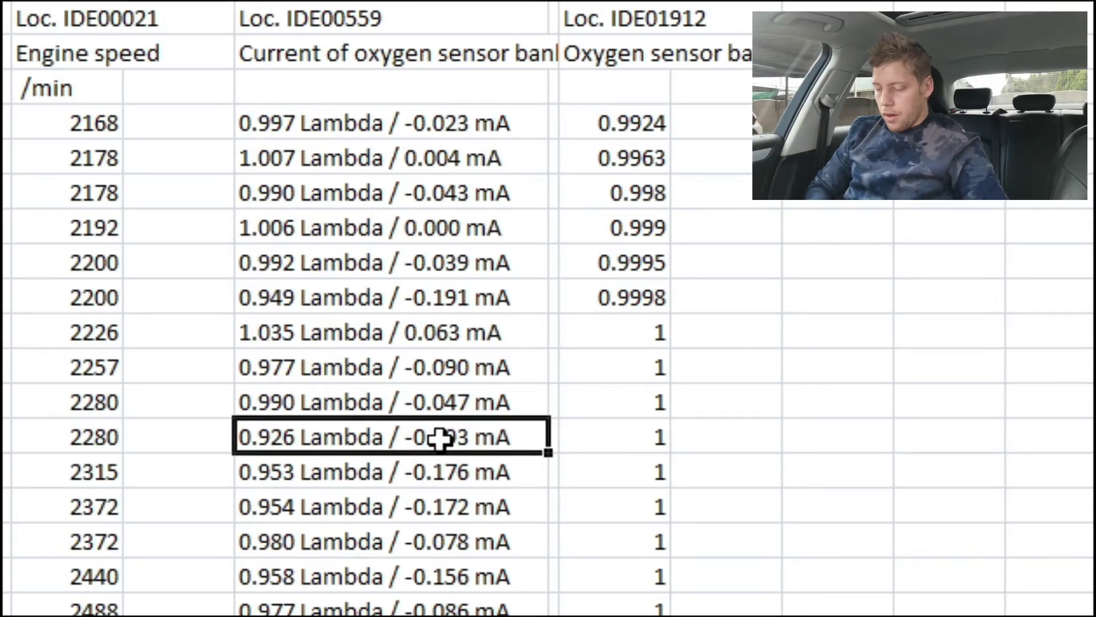
left_click(644, 447)
left_click(292, 442)
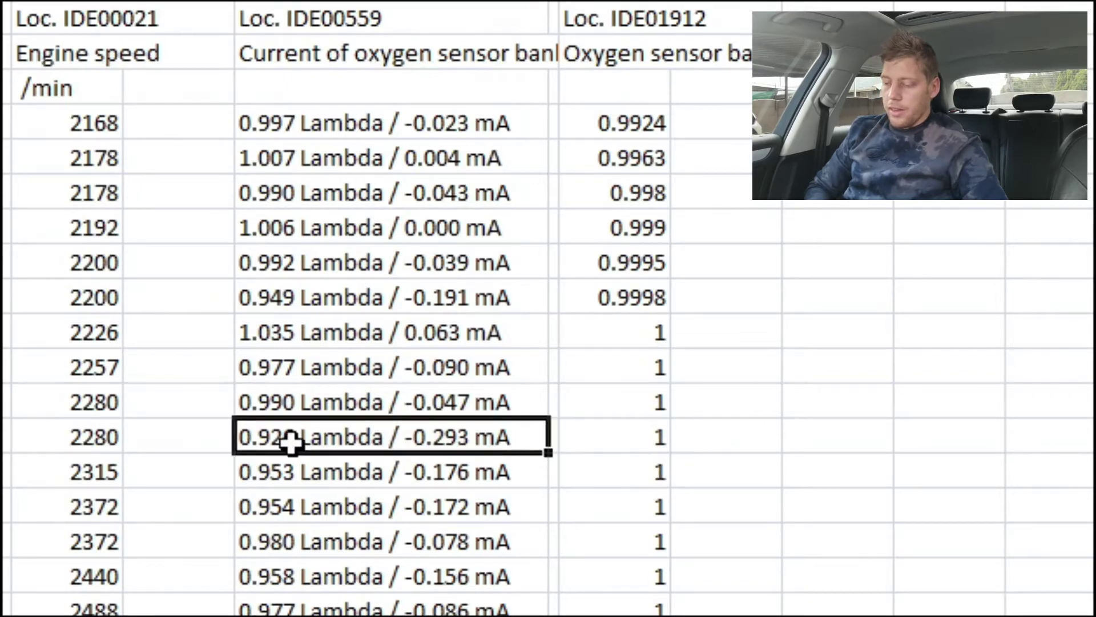
left_click(348, 451)
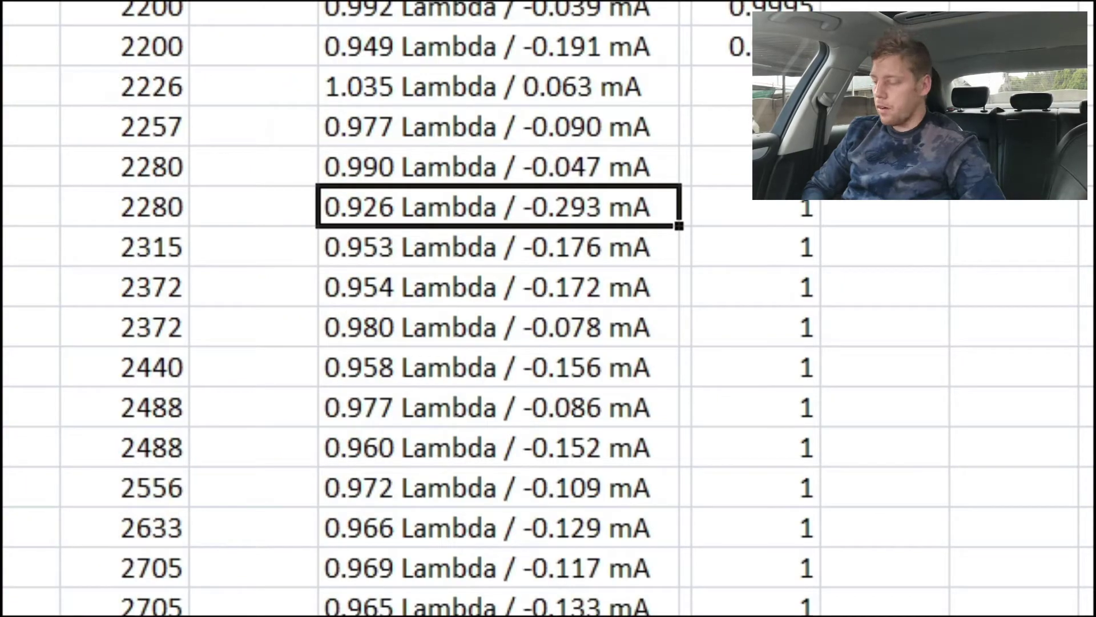
Compare actual and specified lambda in the rows around 2951 to 3039 rpm, where the specified value starts dropping below 1.
scroll(548, 309, "down", 2)
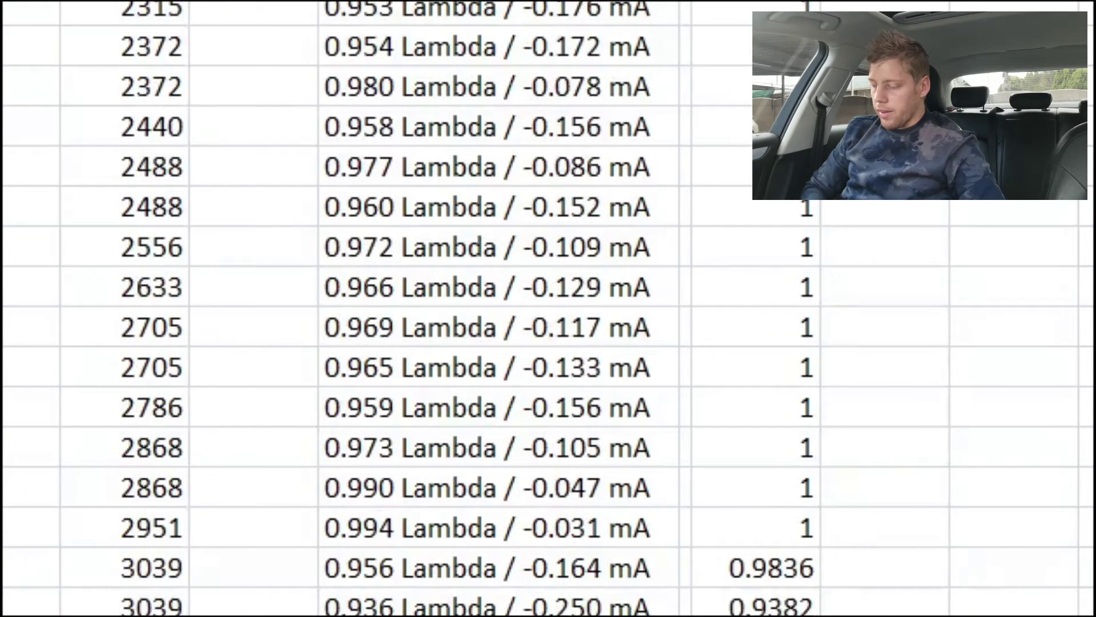
scroll(548, 308, "down", 1)
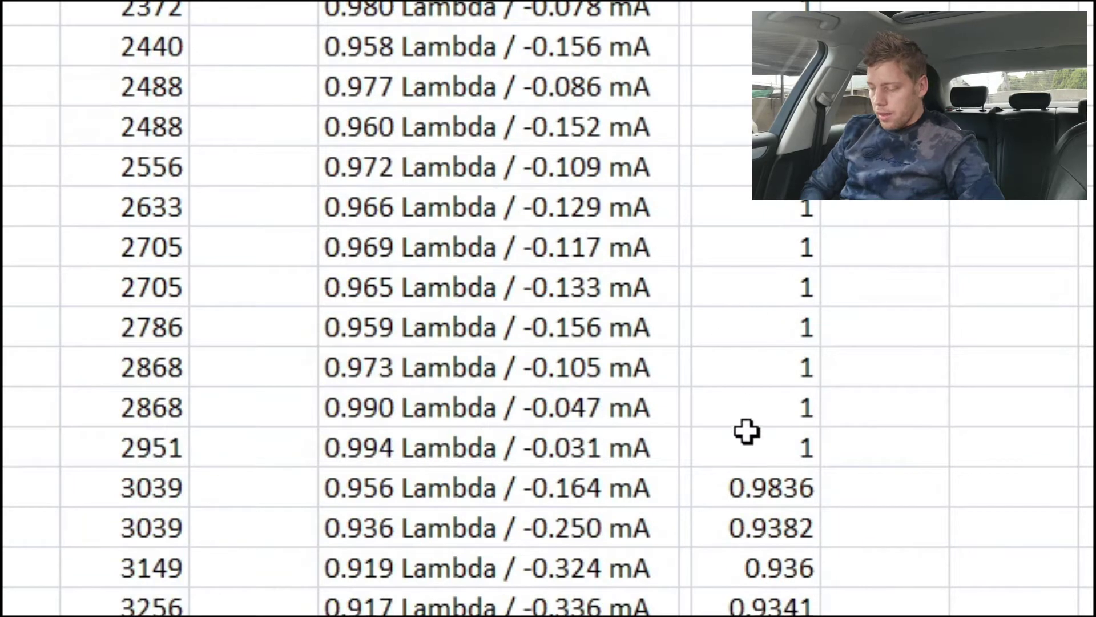
left_click(754, 479)
left_click(109, 449)
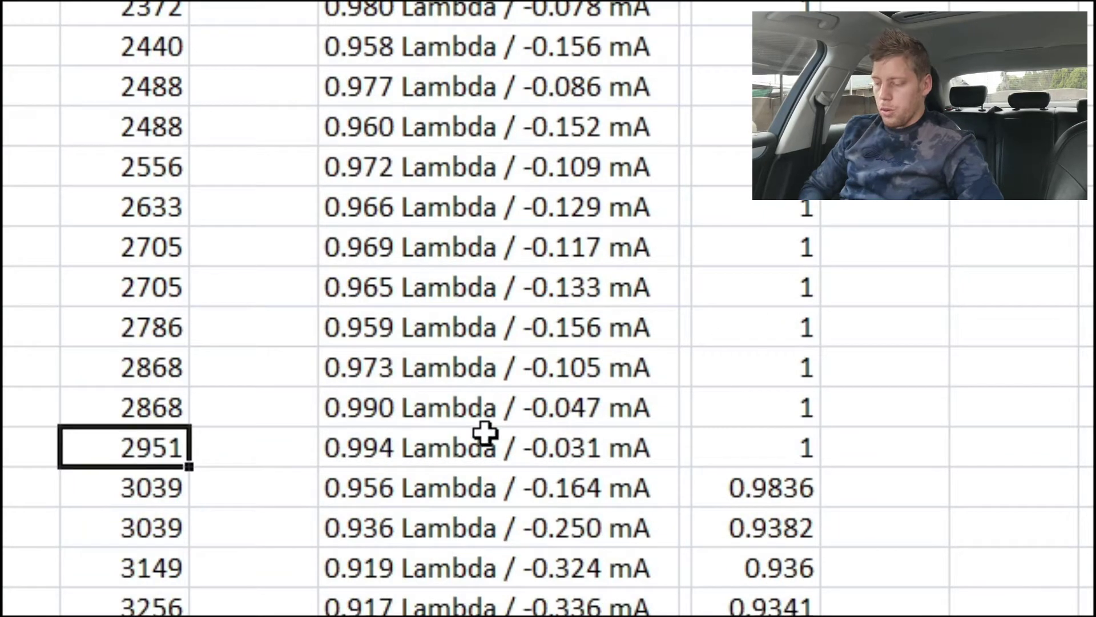
left_click(804, 486)
left_click(798, 517)
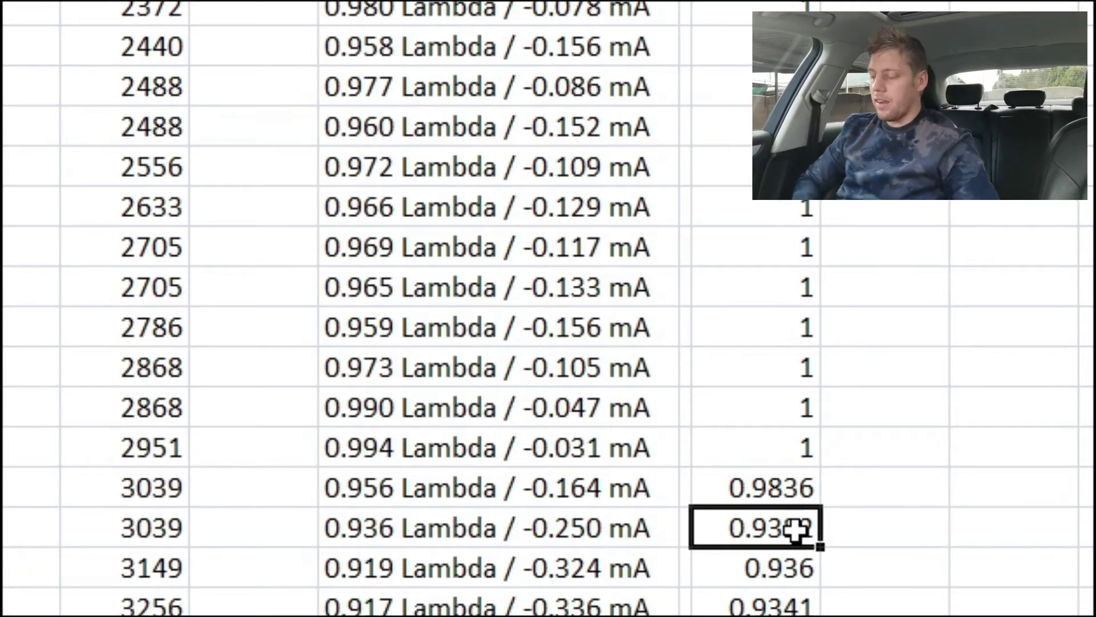
left_click(125, 489)
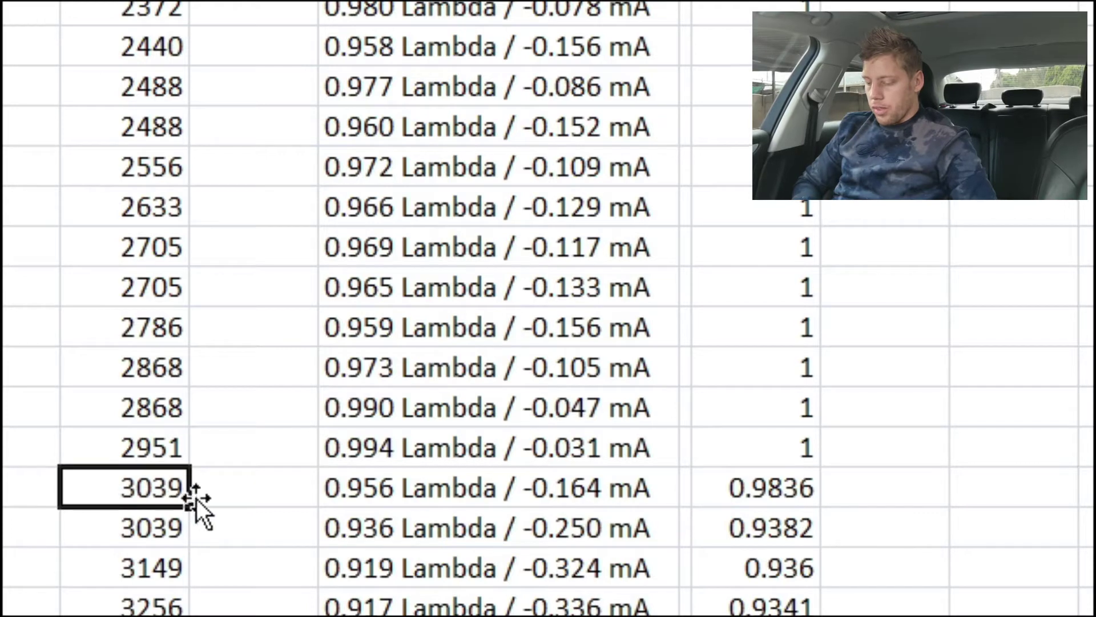
left_click(365, 498)
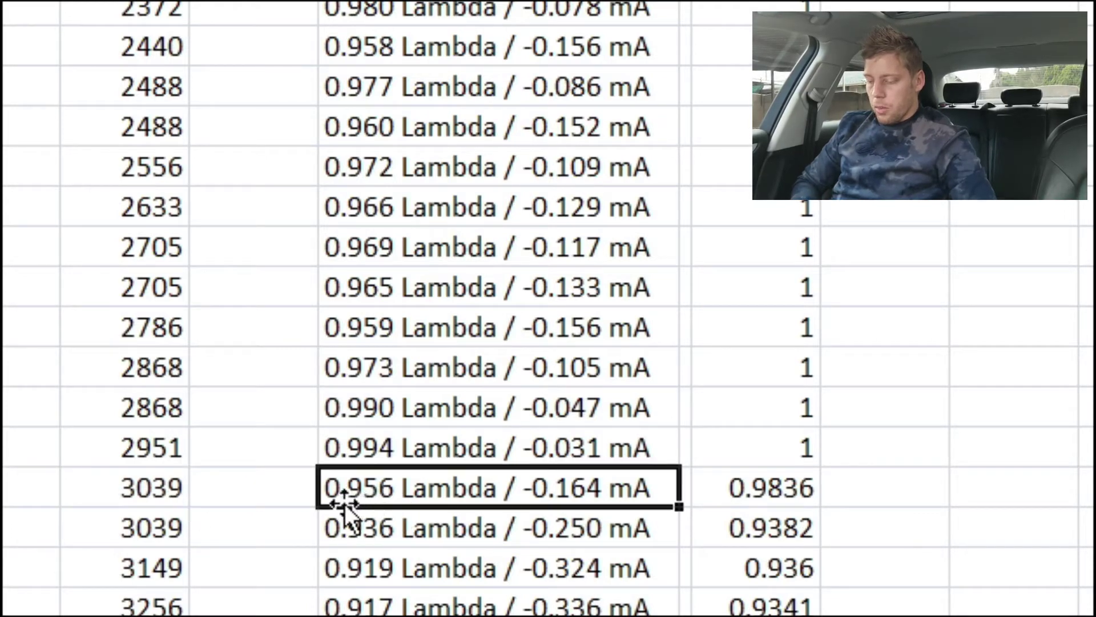
left_click(754, 503)
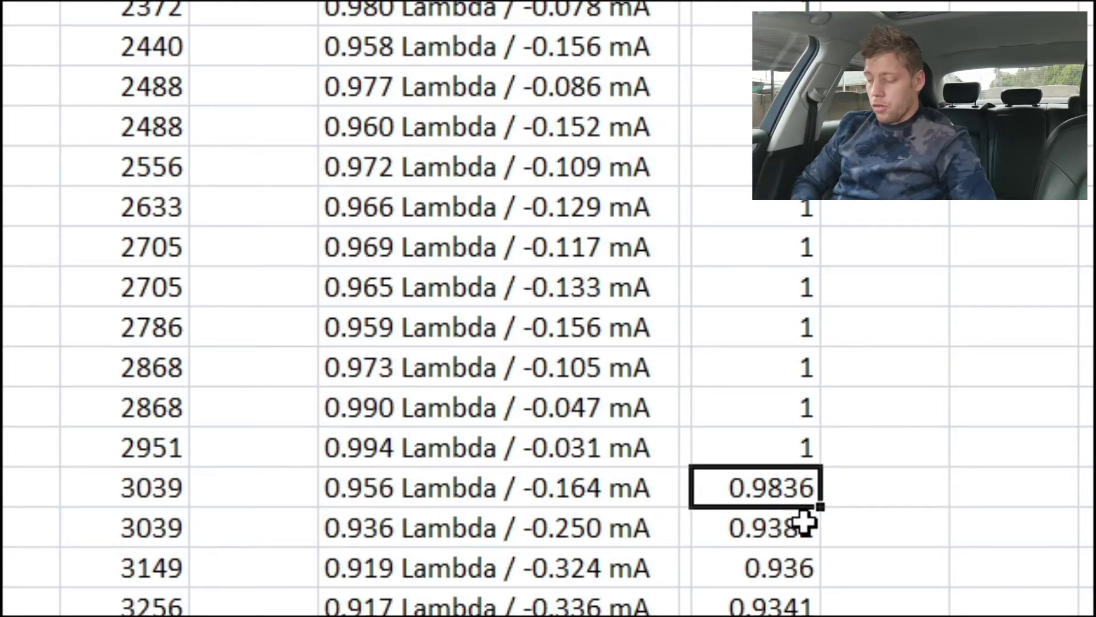
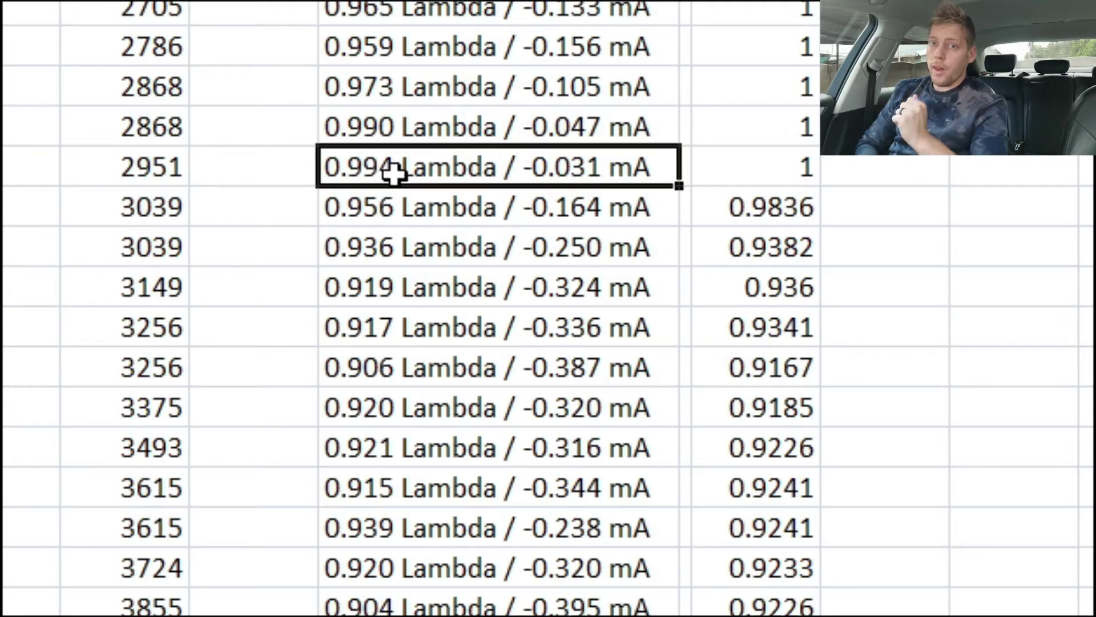
Compare the actual lambda readings with the specified values in the rows from 3039 to 3256 rpm.
mouse_move(384, 207)
left_mouse_down()
mouse_move(375, 233)
mouse_move(375, 220)
left_mouse_up()
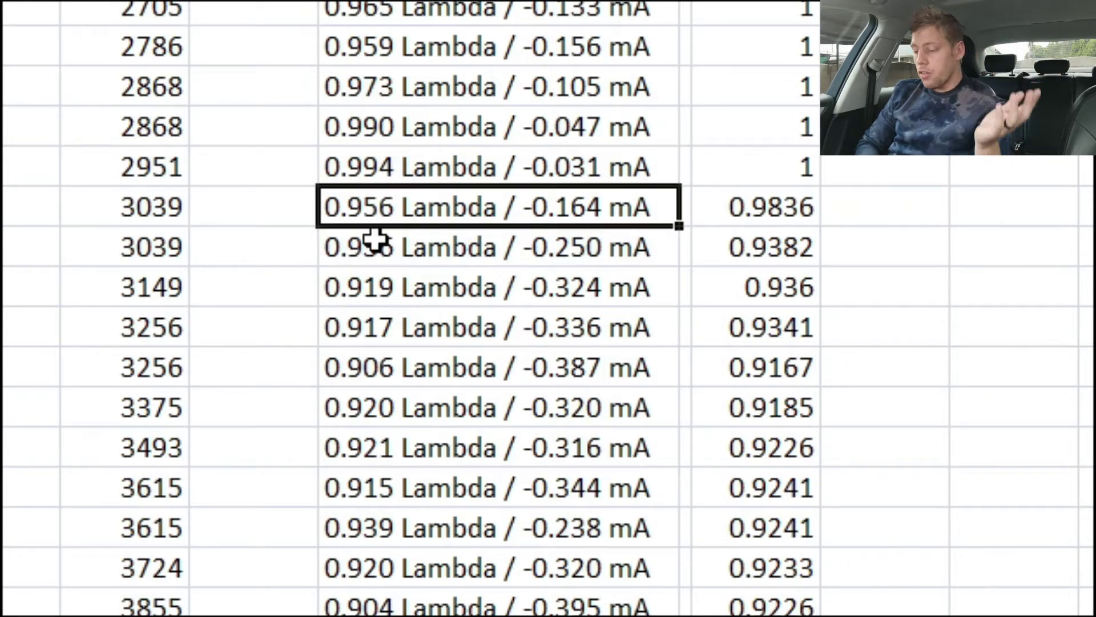
left_click(376, 246)
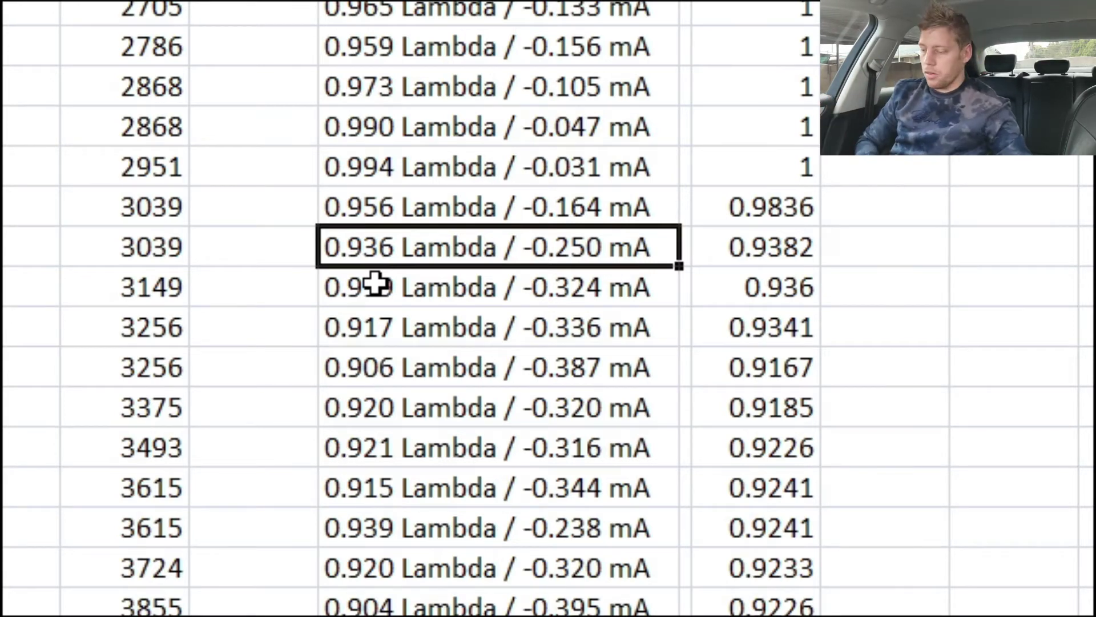
left_click(485, 289)
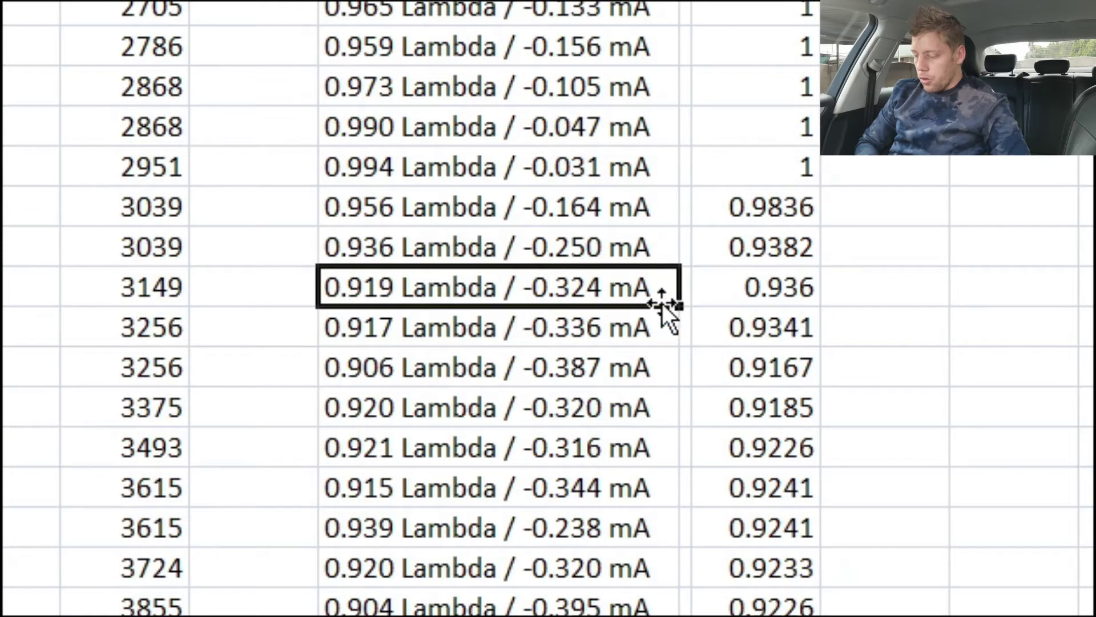
left_click(724, 289)
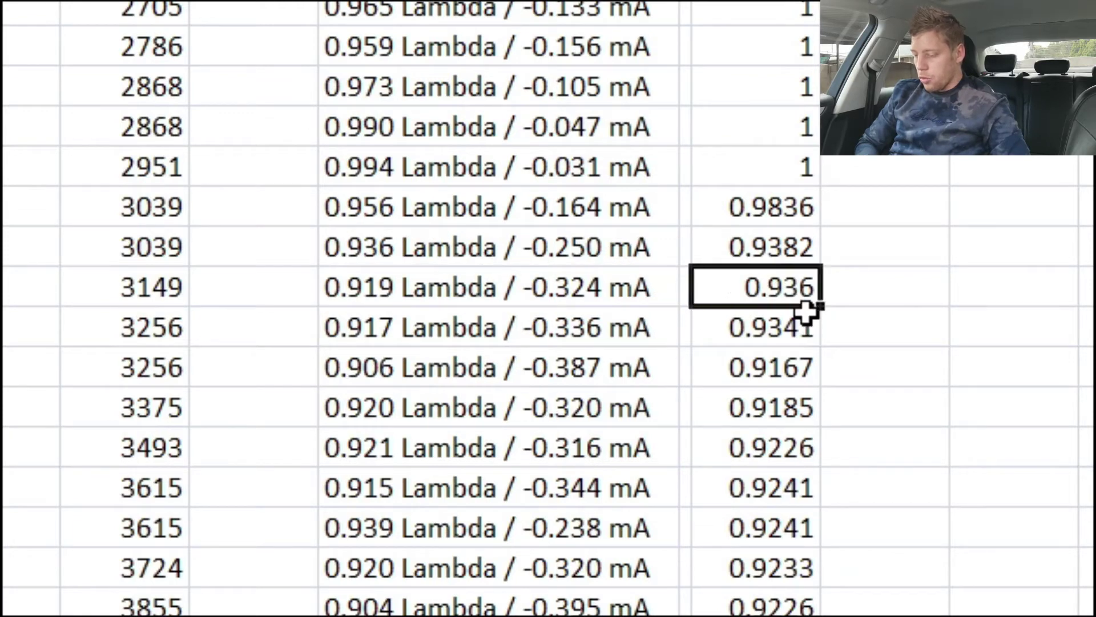
left_click(525, 302)
left_click(532, 342)
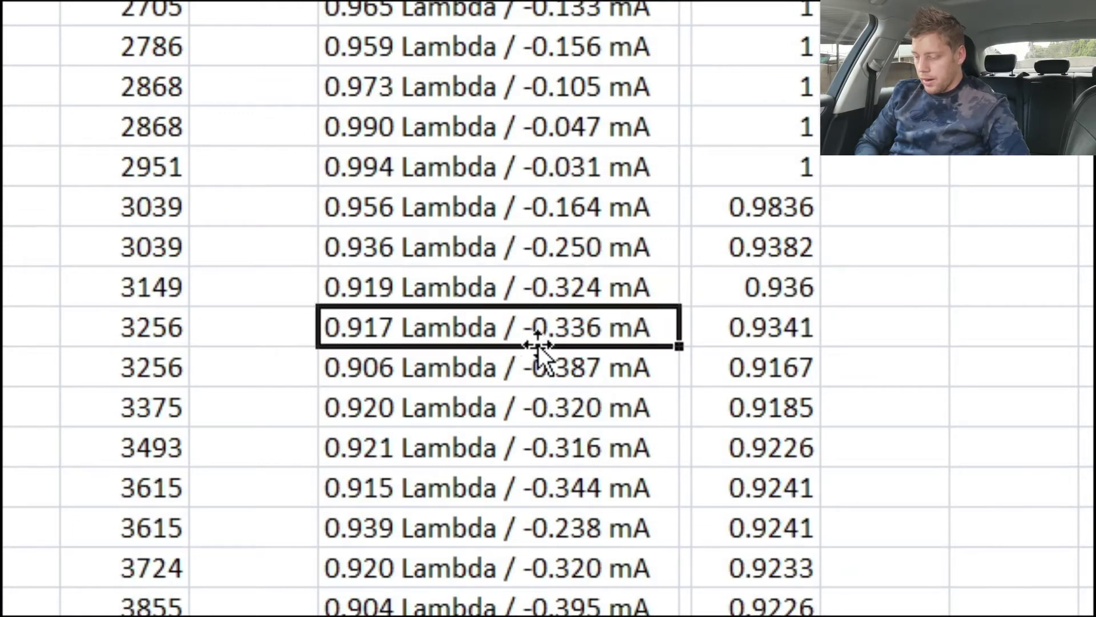
left_click(779, 334)
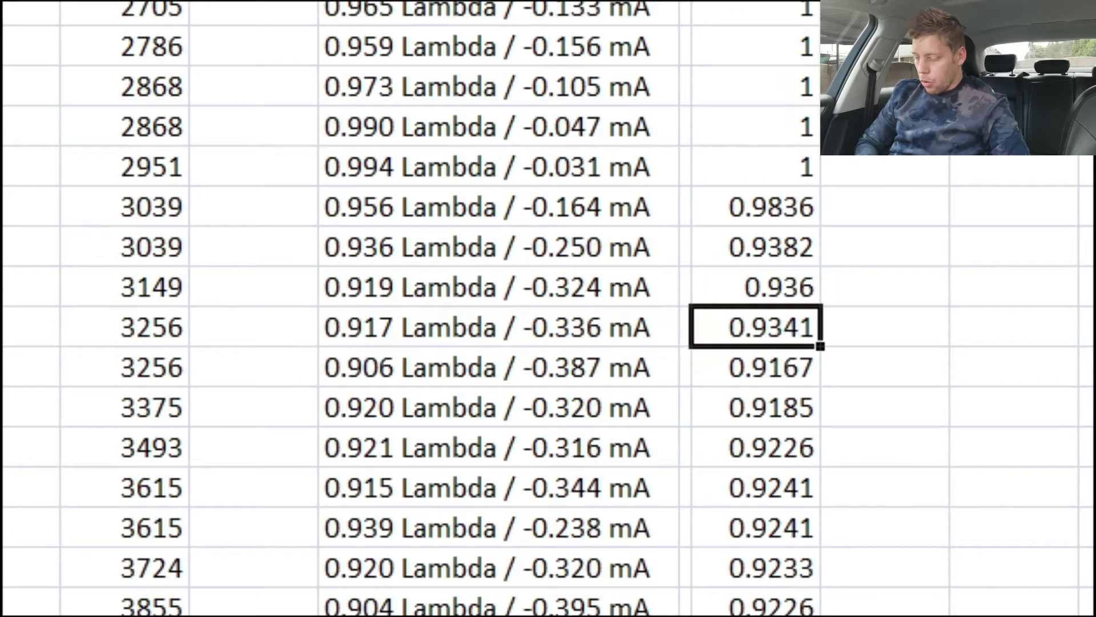
Examine the specified lambda values row by row from 3256 to 4087 rpm.
scroll(457, 308, "down", 2)
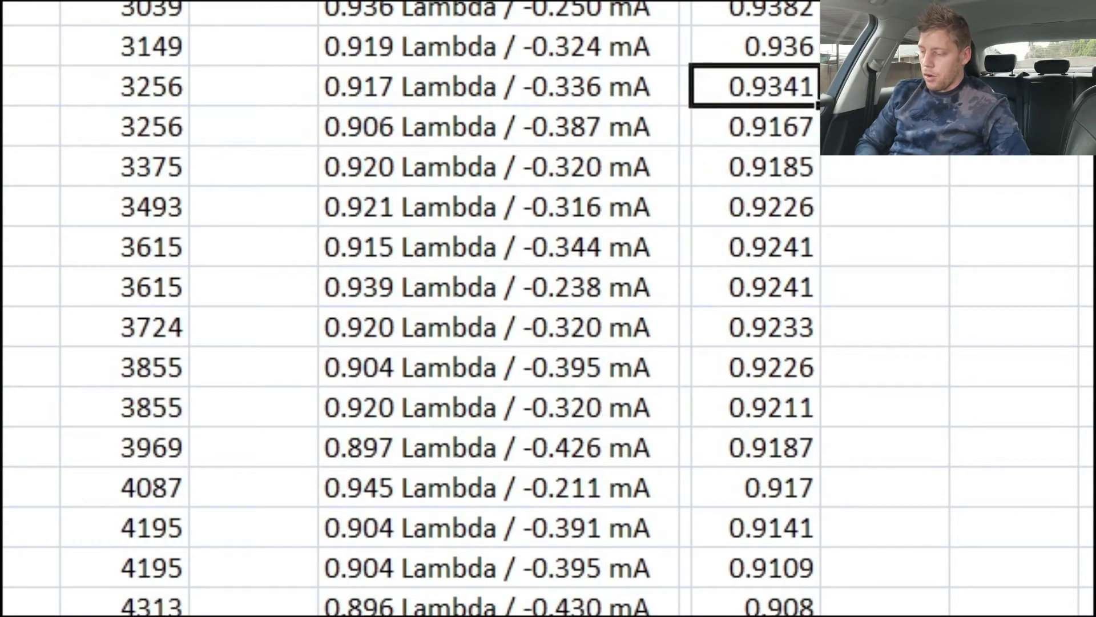
key("ctrl+space")
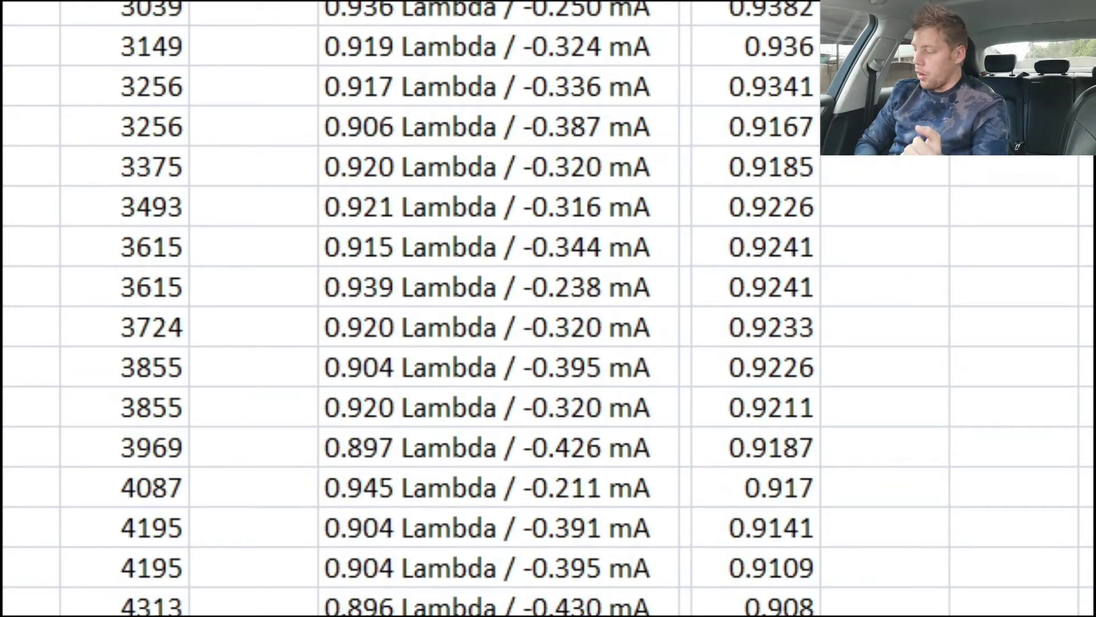
scroll(269, 71, "down", 1)
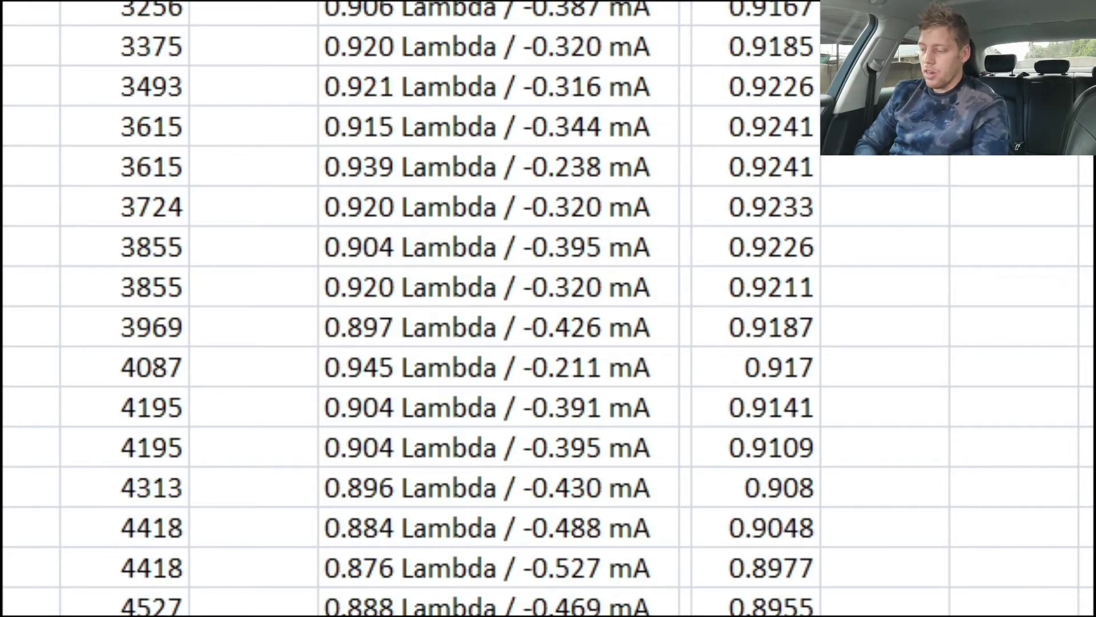
left_click(799, 10)
left_click(798, 43)
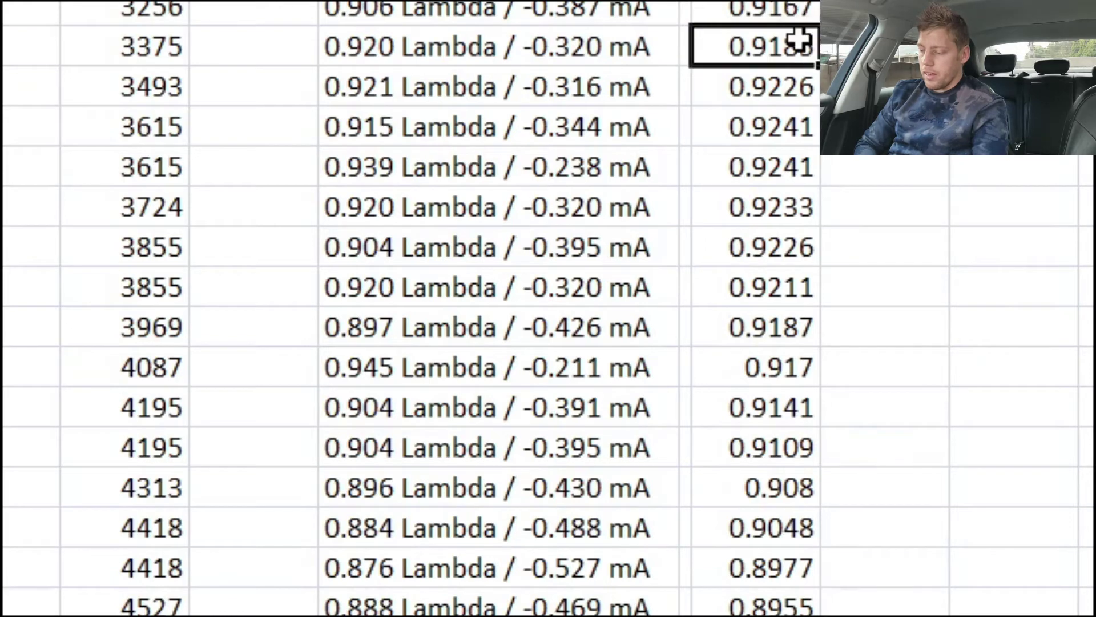
left_click(800, 81)
left_click(805, 44)
left_click(806, 83)
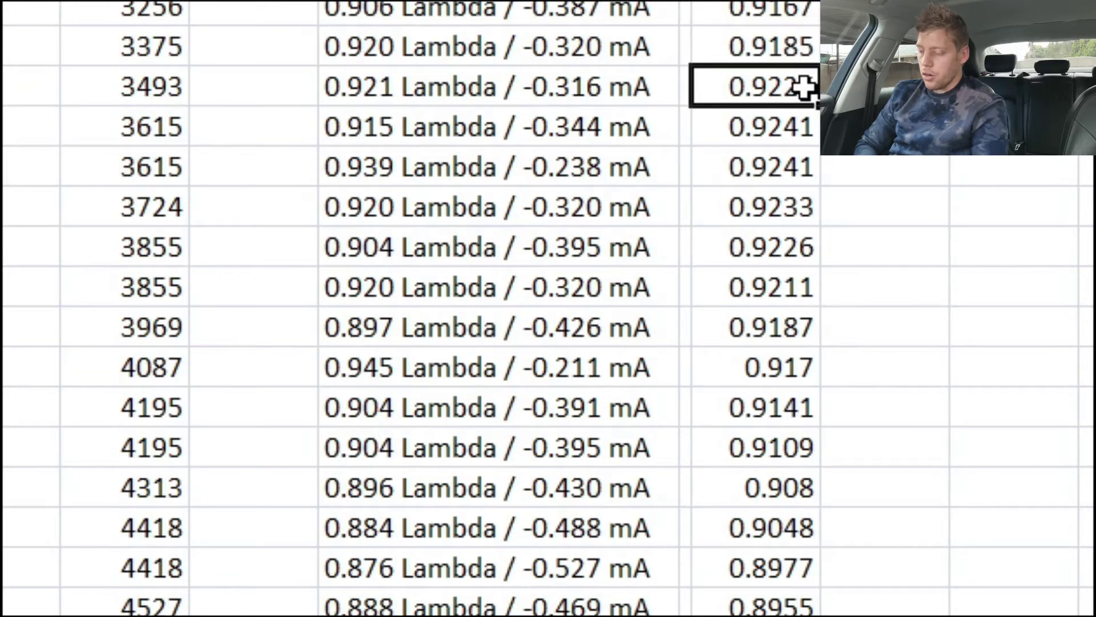
left_click(798, 126)
left_click(786, 171)
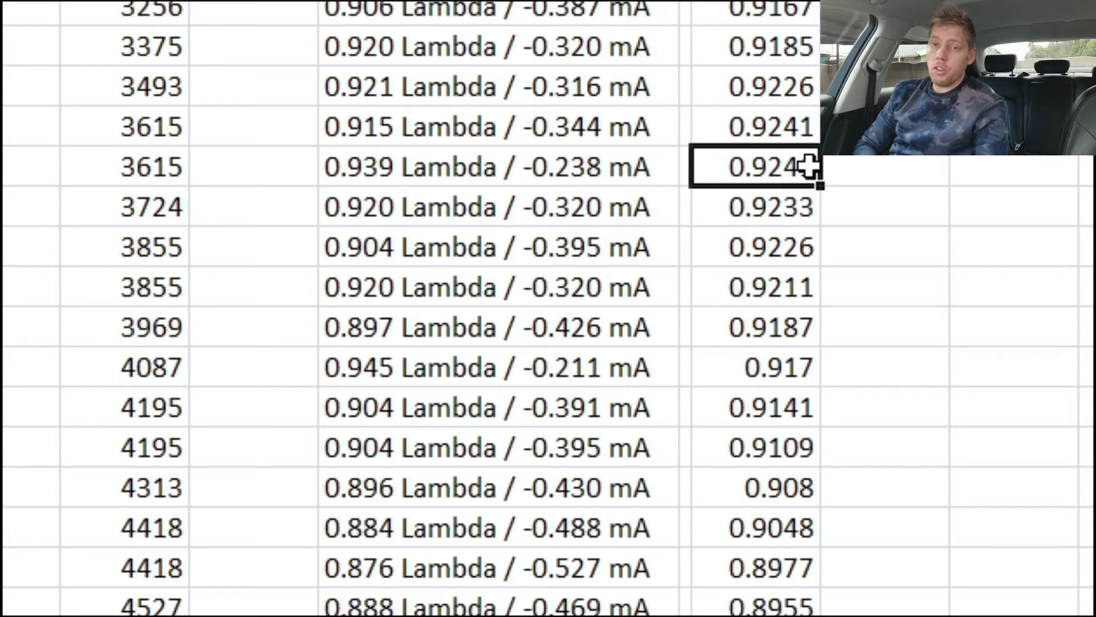
left_click(808, 212)
left_click(797, 246)
left_click(794, 289)
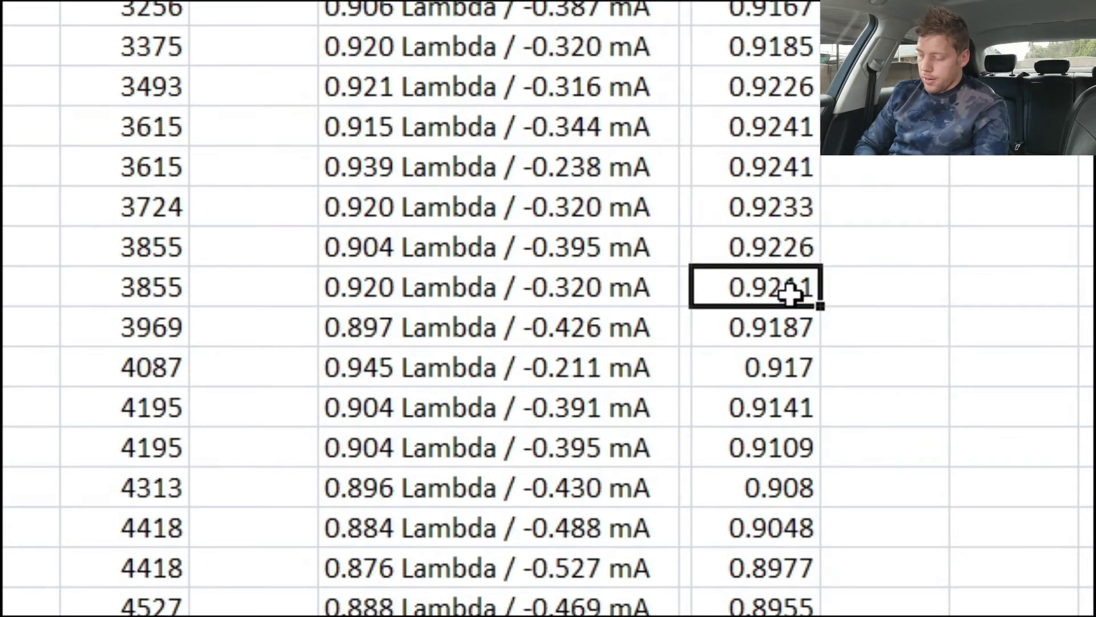
left_click(788, 331)
left_click(785, 356)
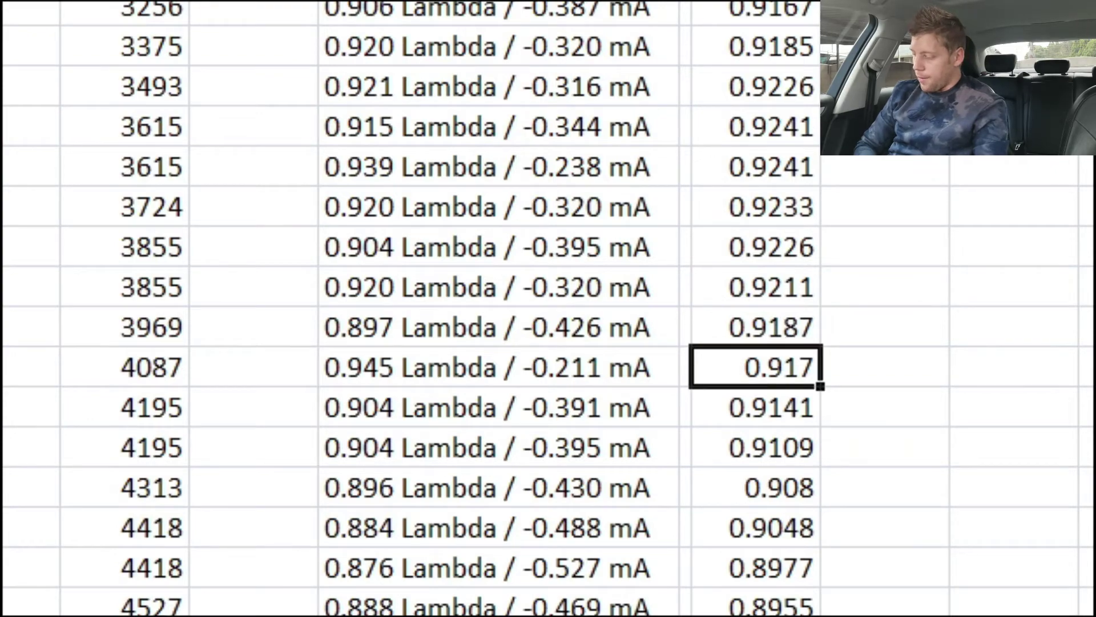
Compare actual and specified lambda in the second 4418 rpm row.
scroll(548, 308, "down", 3)
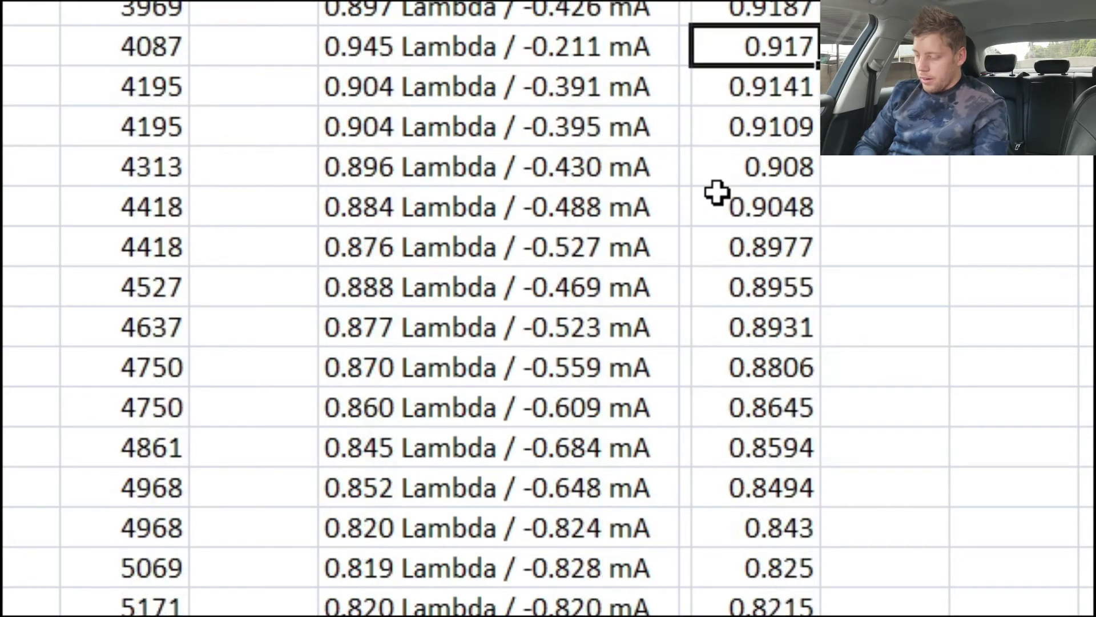
left_click(787, 265)
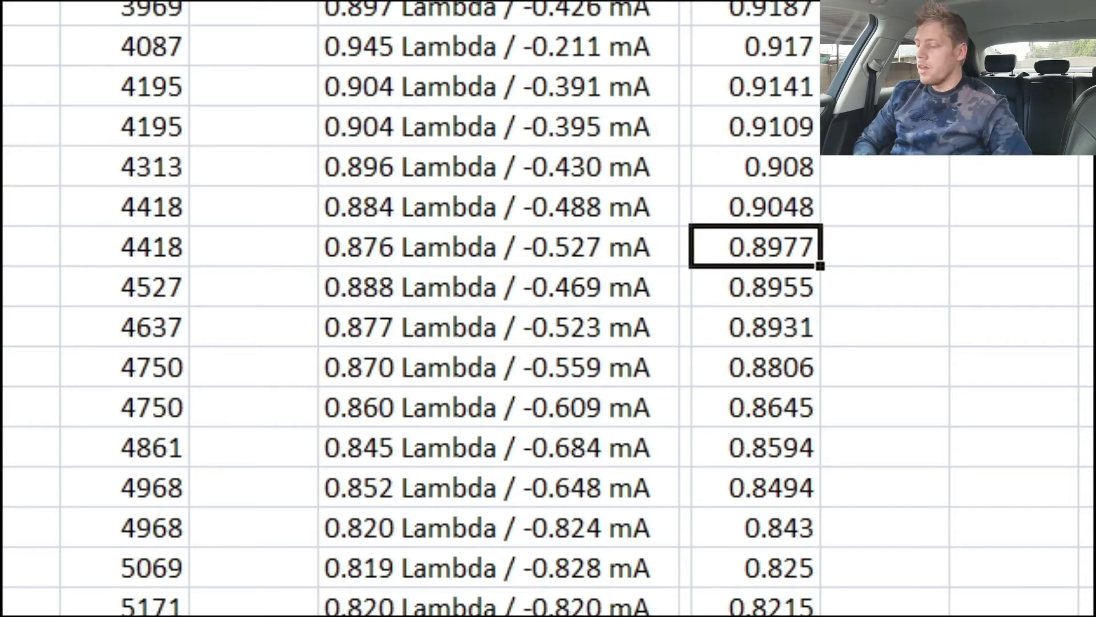
scroll(548, 309, "down", 2)
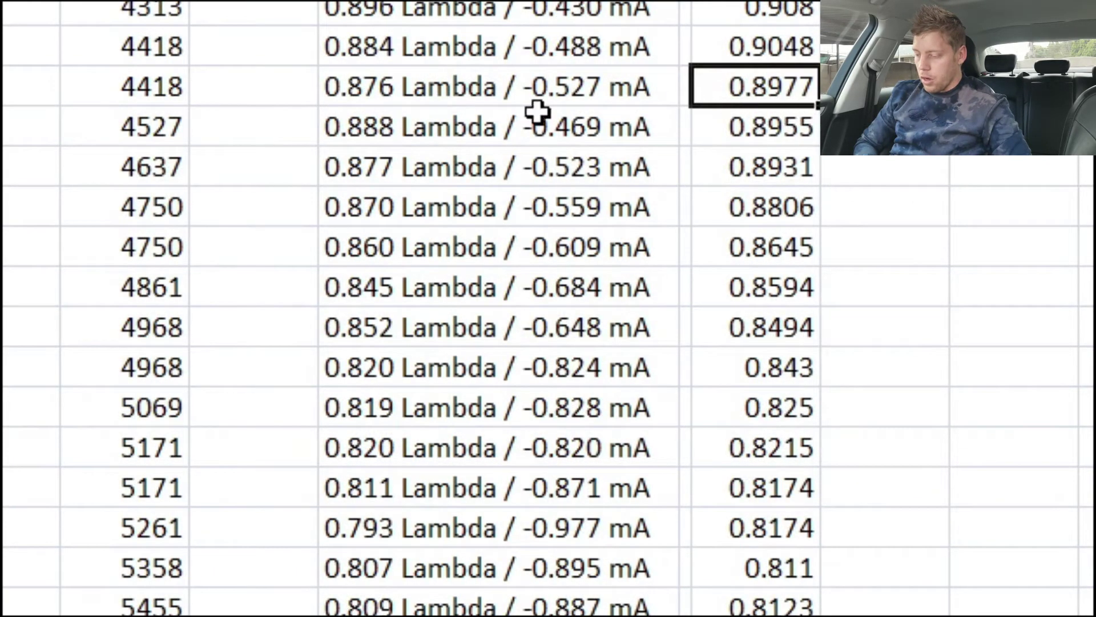
left_click(390, 91)
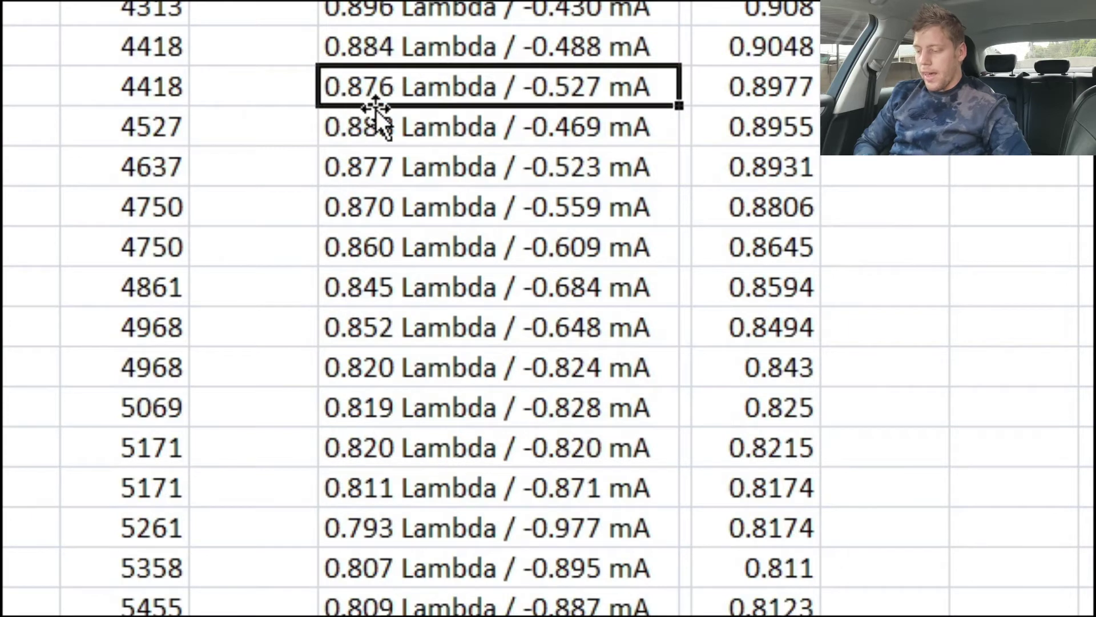
left_click(775, 90)
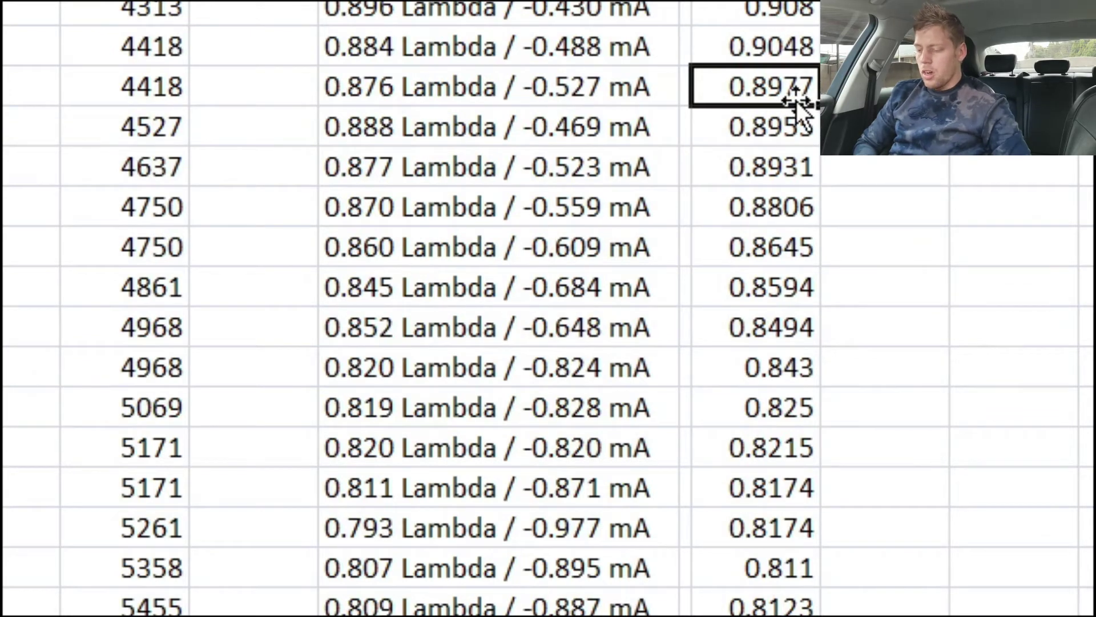
left_click(592, 93)
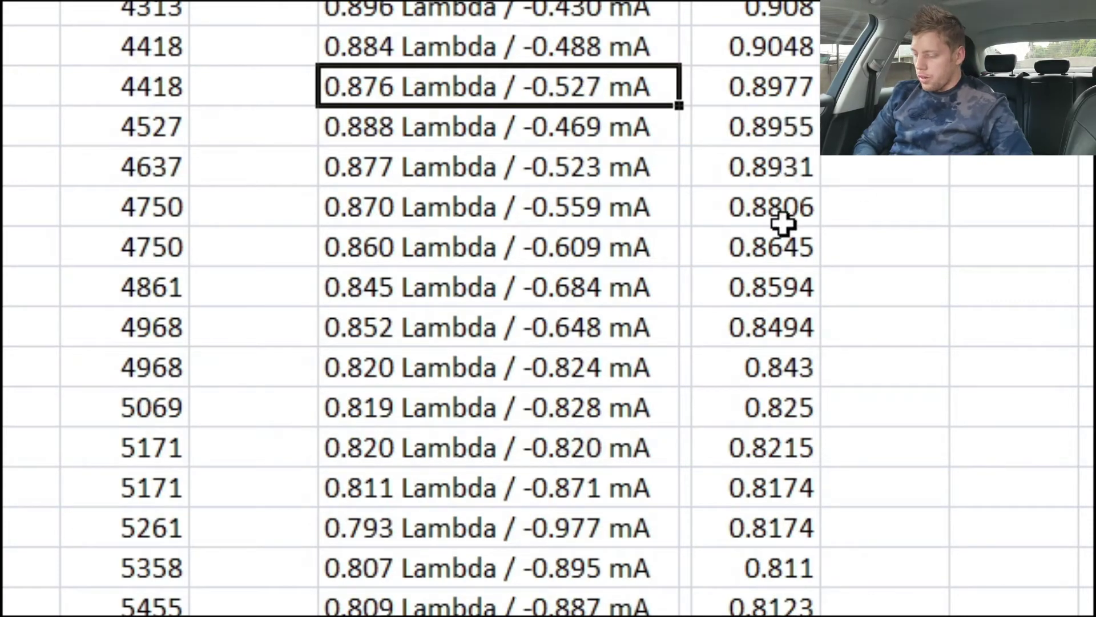
Compare the actual lambda reading with the specified value at an engine speed of 5069 rpm.
left_click(763, 409)
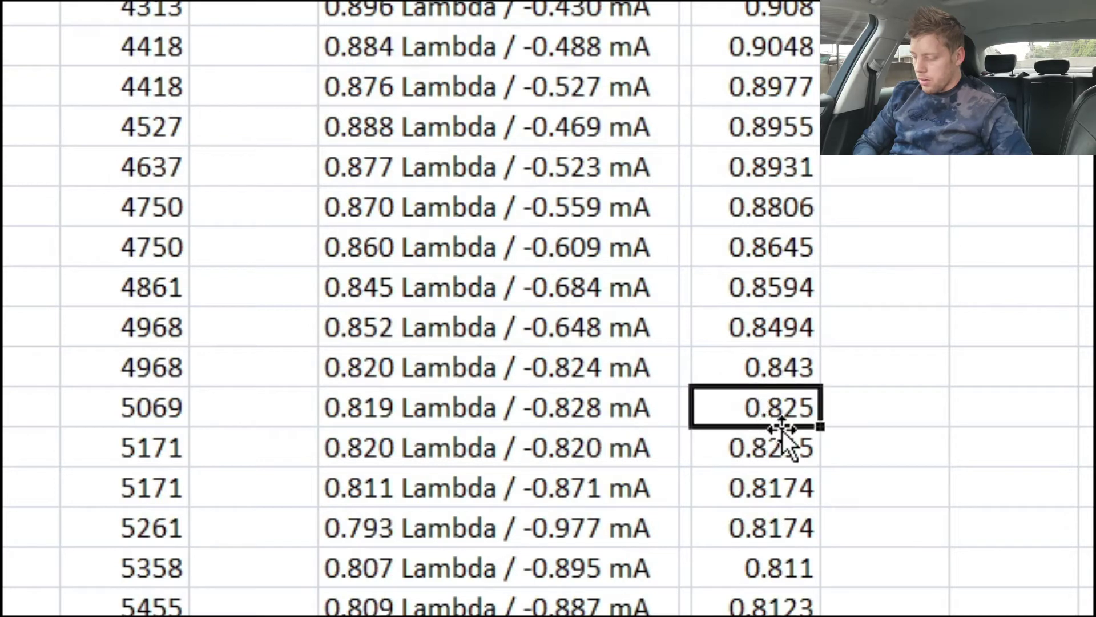
left_click(172, 413)
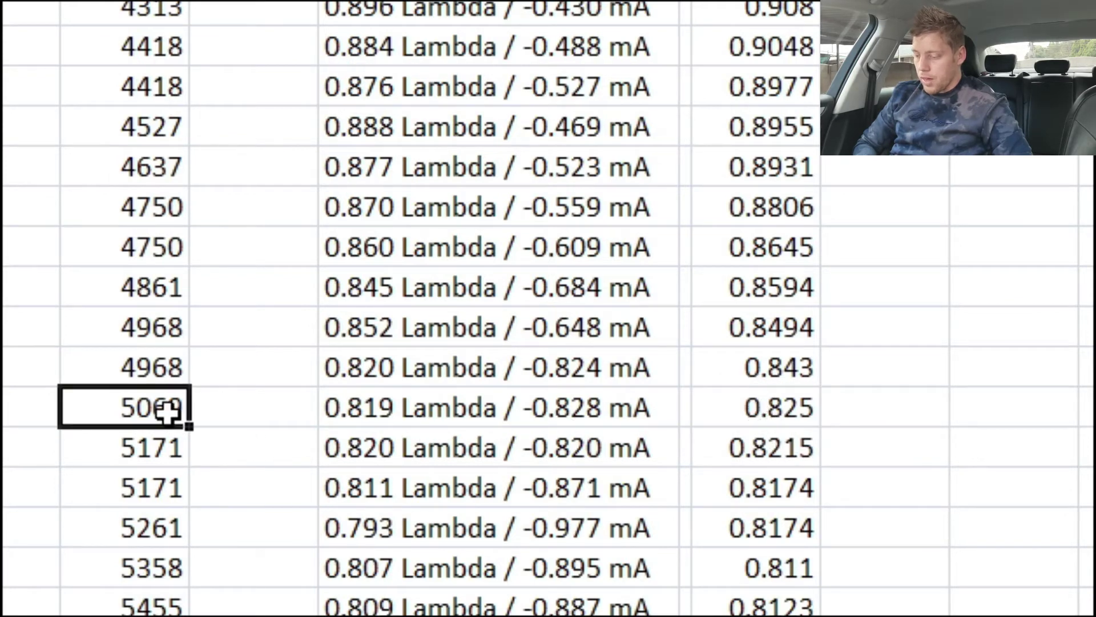
left_click(391, 420)
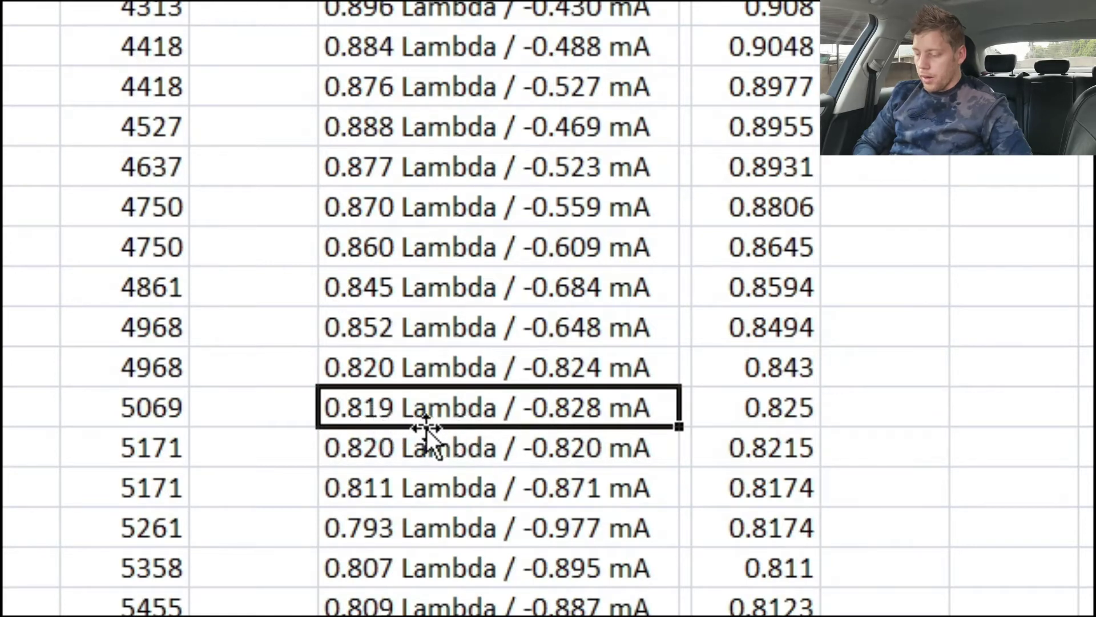
left_click(717, 409)
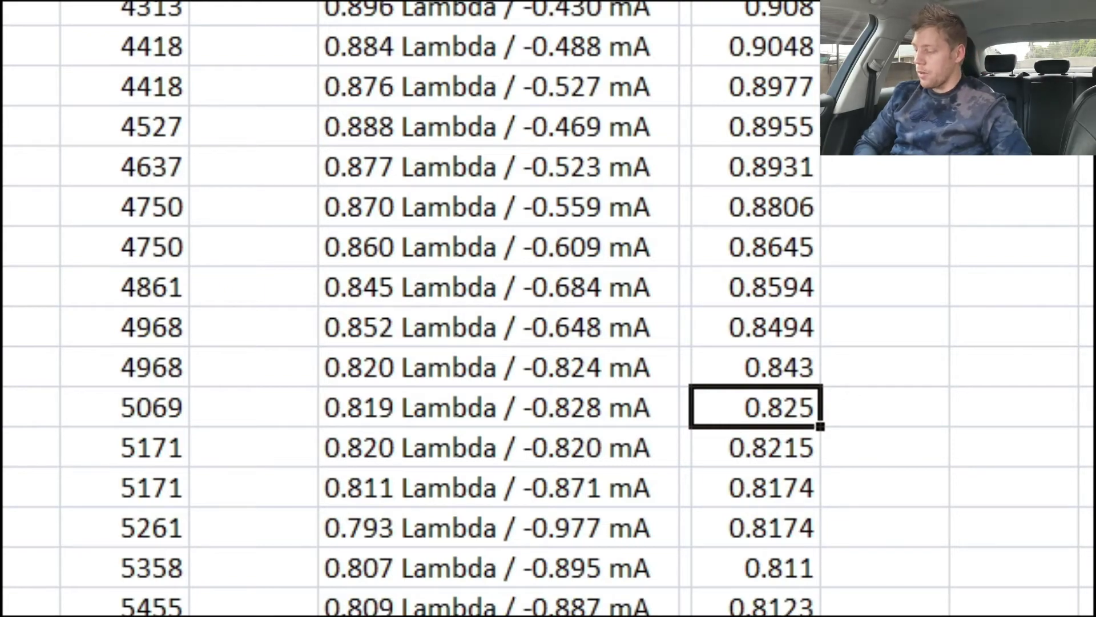
scroll(548, 308, "down", 2)
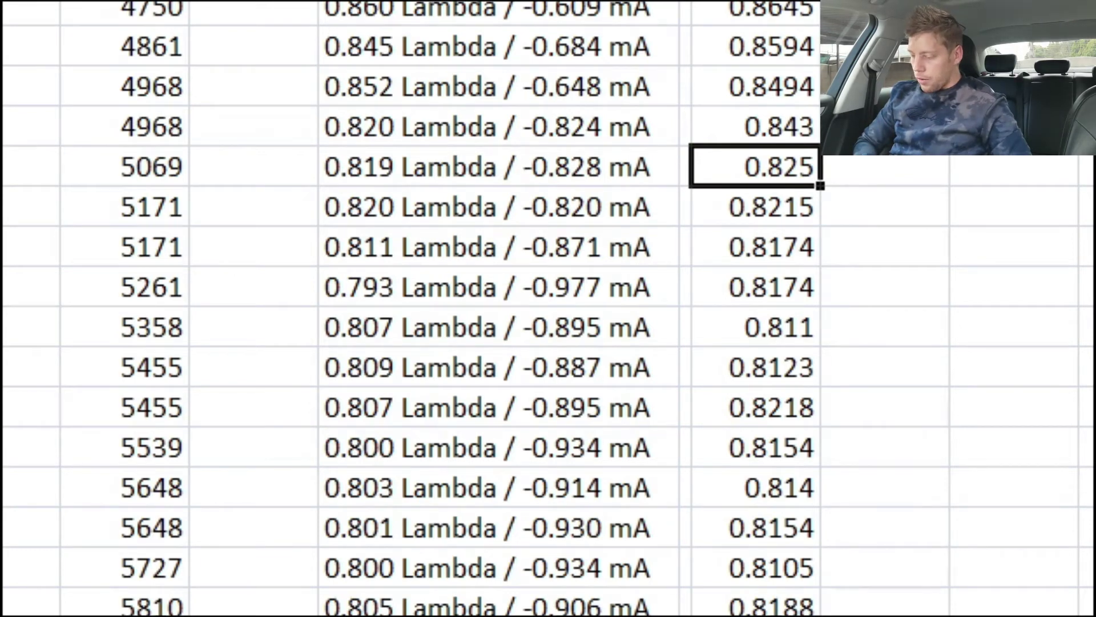
scroll(548, 308, "down", 1)
left_click(357, 137)
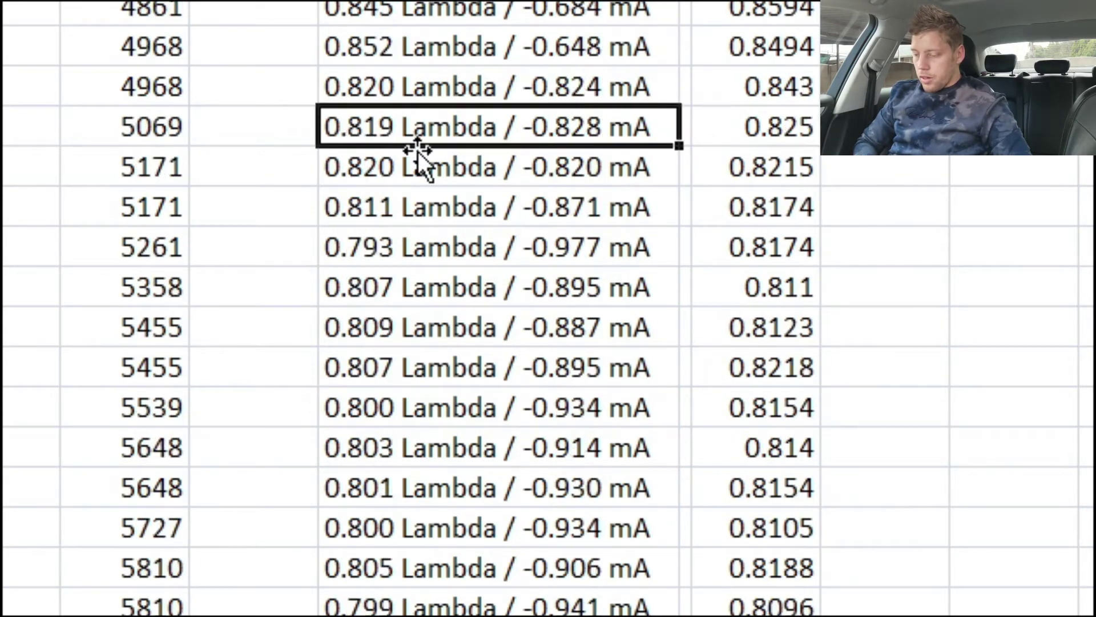
left_click(744, 133)
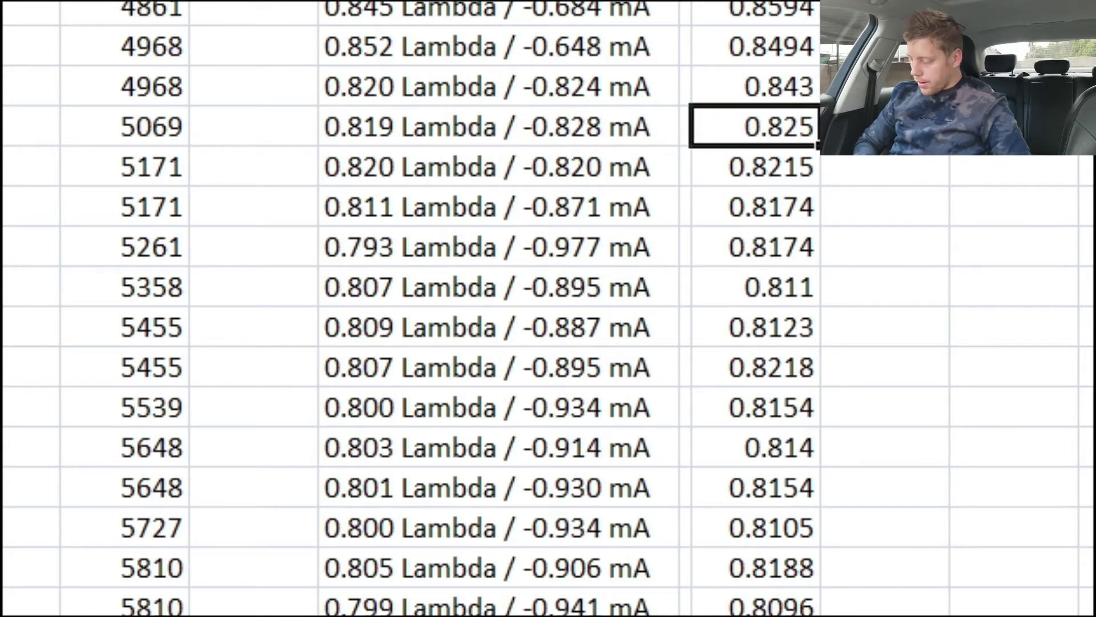
Examine the actual and specified lambda values in the two 6296 rpm rows at the end of the pull.
scroll(548, 308, "down", 2)
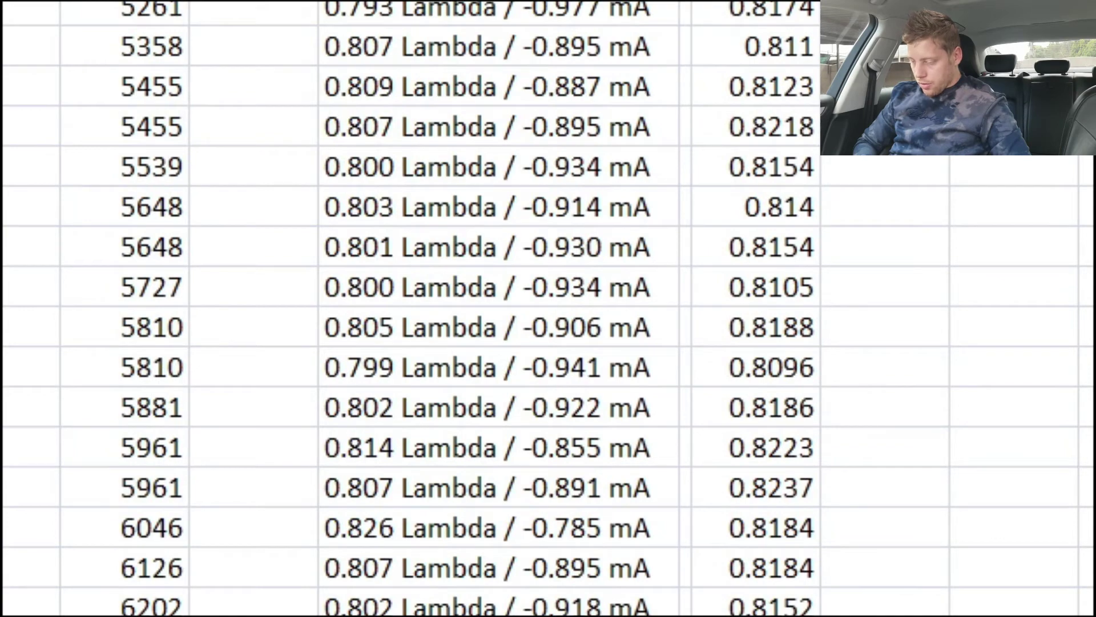
scroll(548, 309, "down", 1)
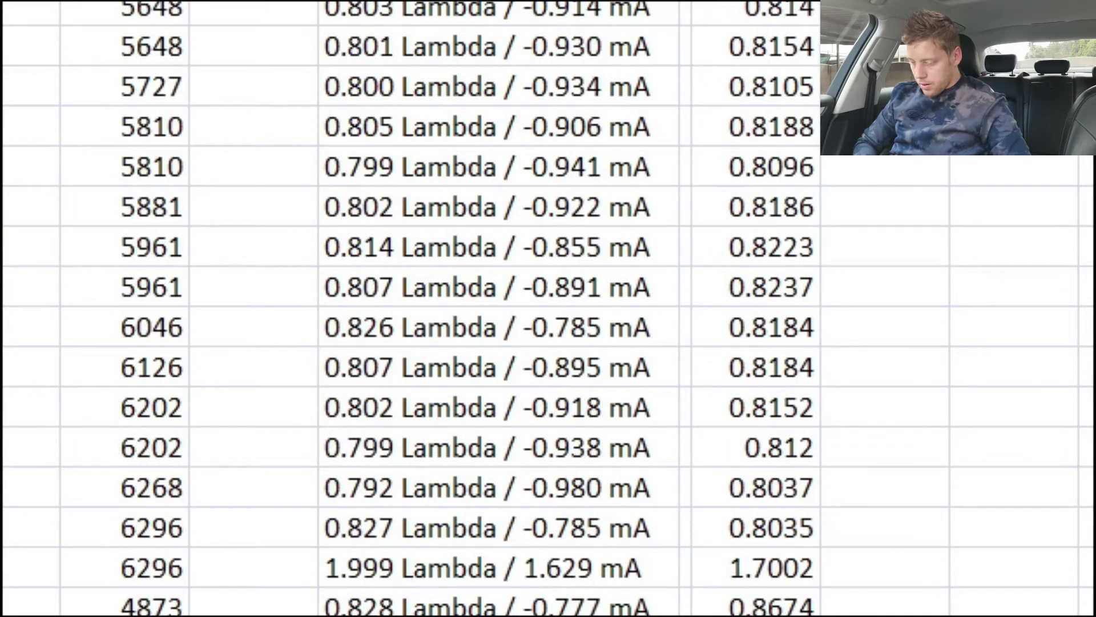
left_click(222, 563)
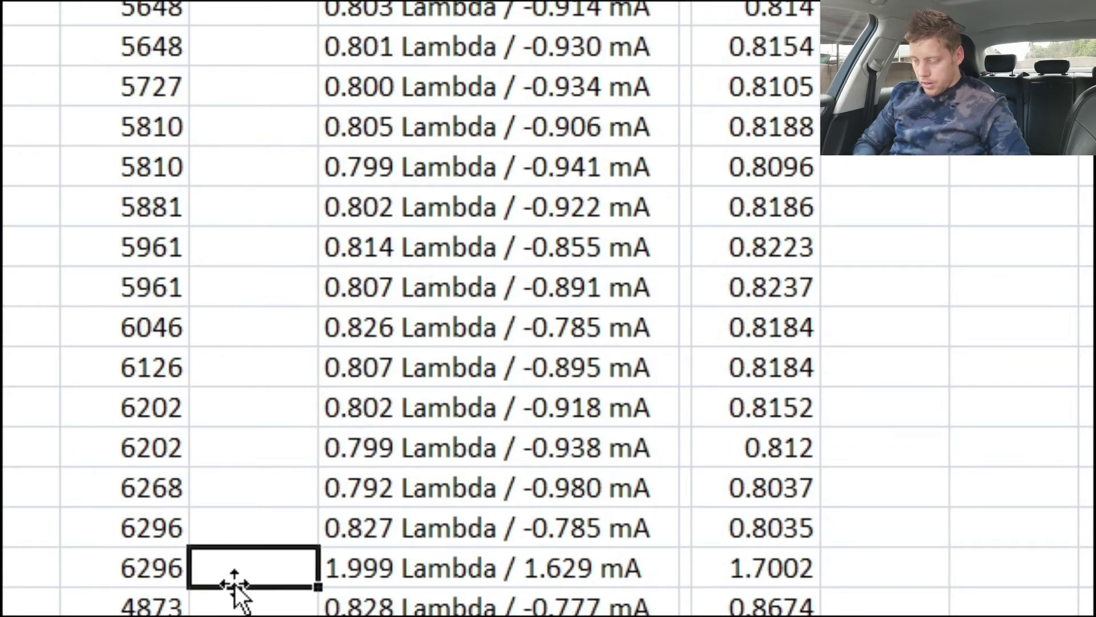
left_click(151, 573)
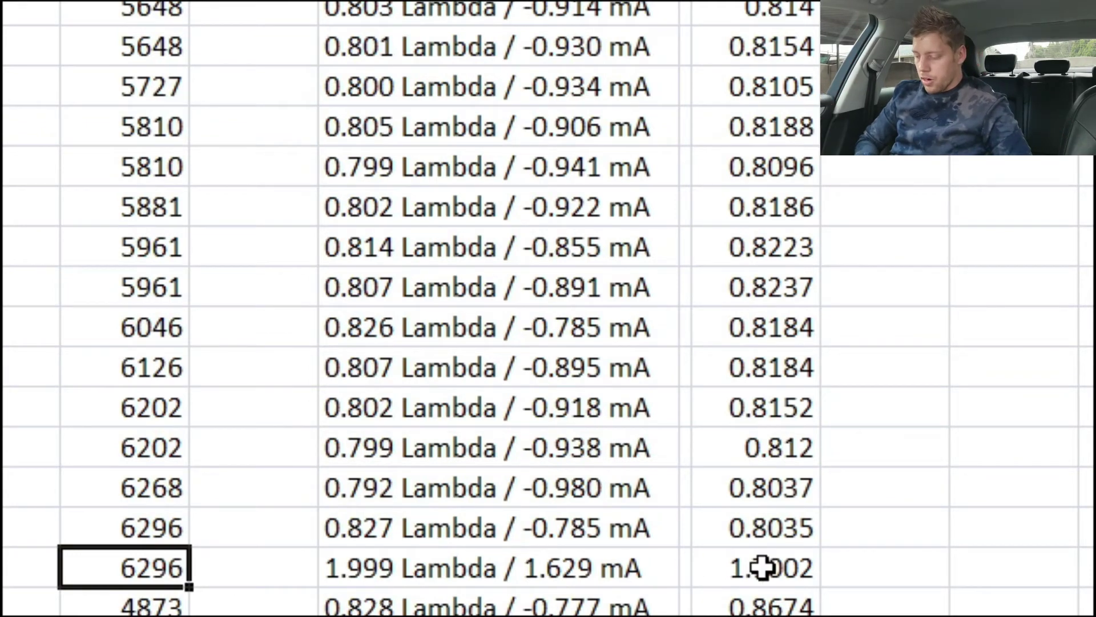
left_click(808, 569)
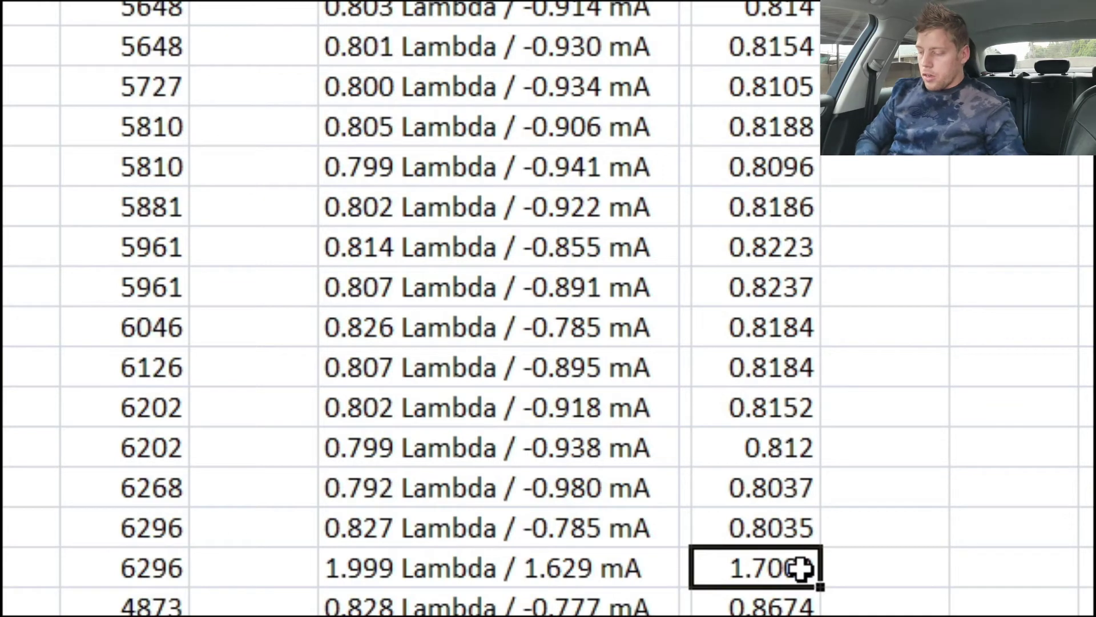
left_click(795, 524)
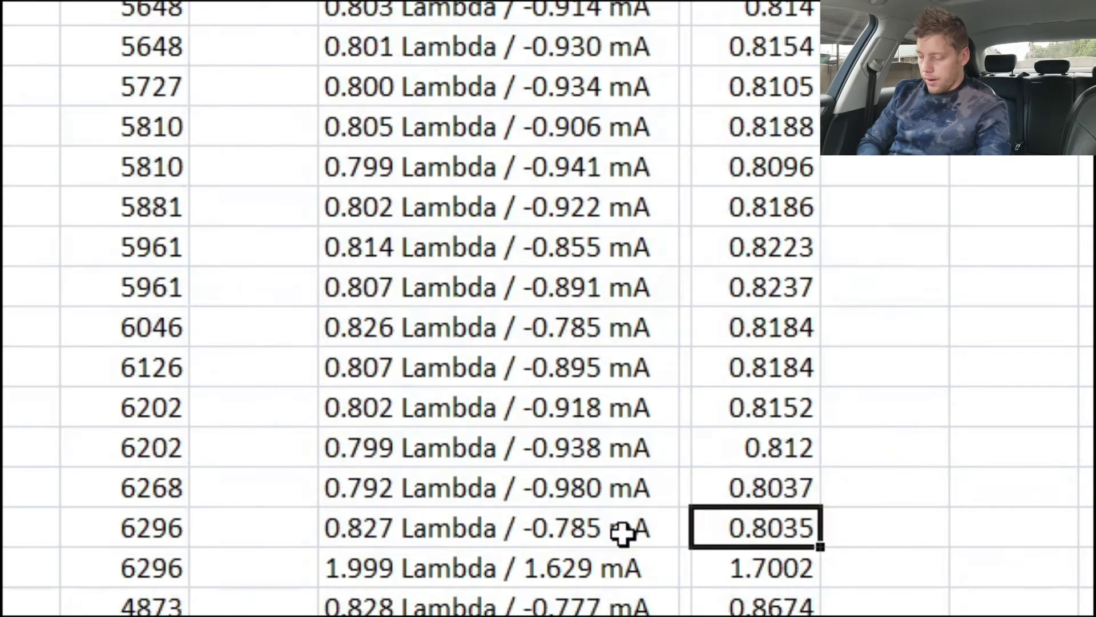
left_click(459, 534)
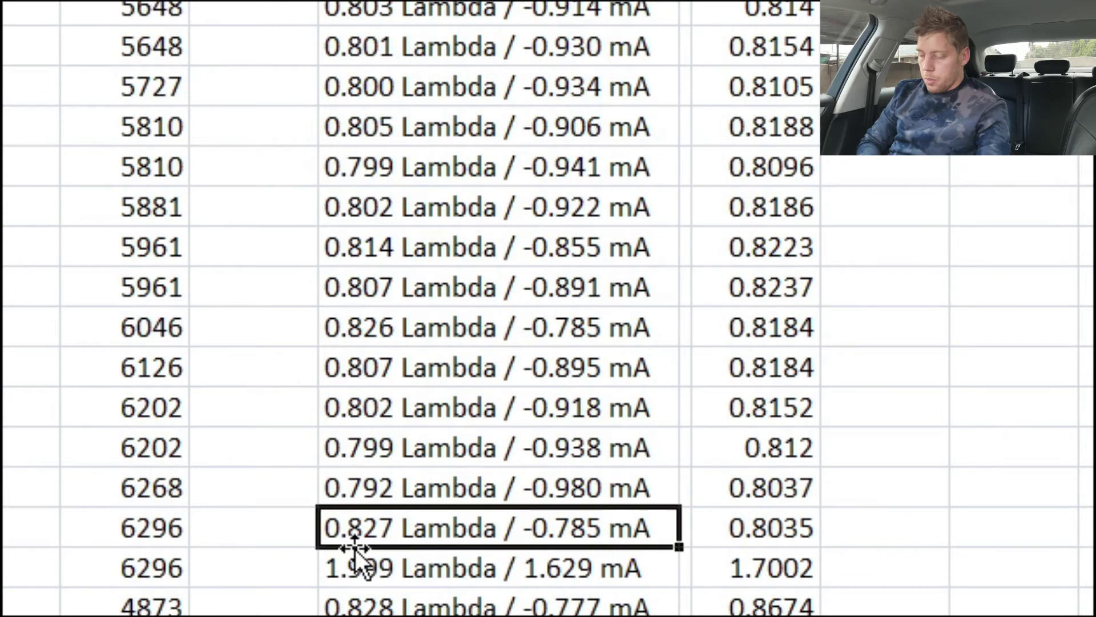
Compare actual with specified lambda in the first 6296 rpm row, and check the engine speed below and the actual lambda at 6268 rpm.
left_click(725, 531)
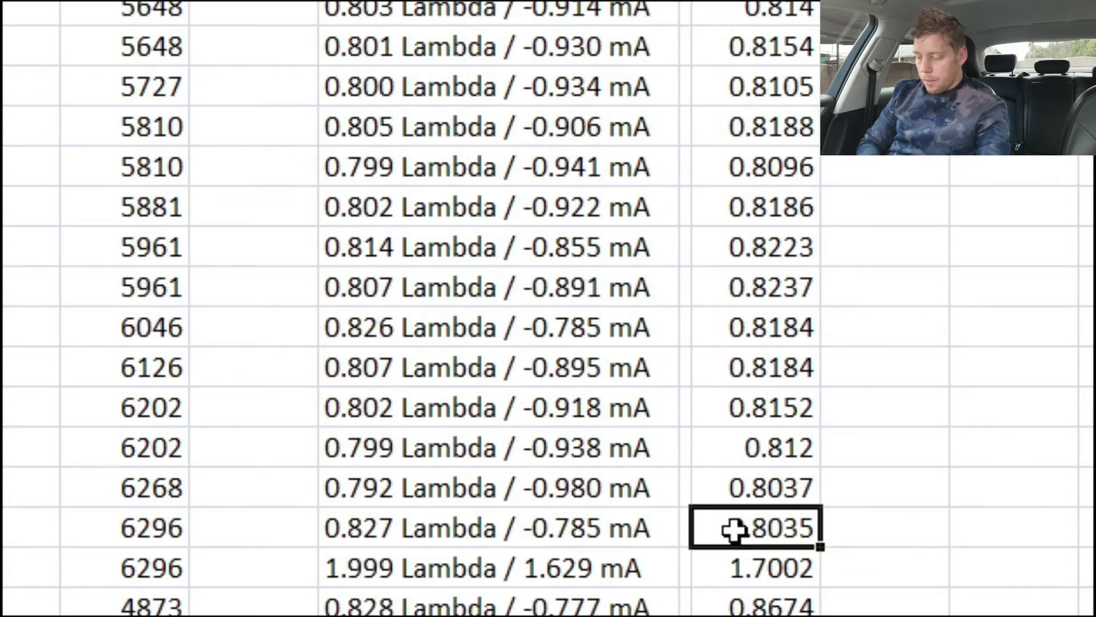
left_click(591, 534)
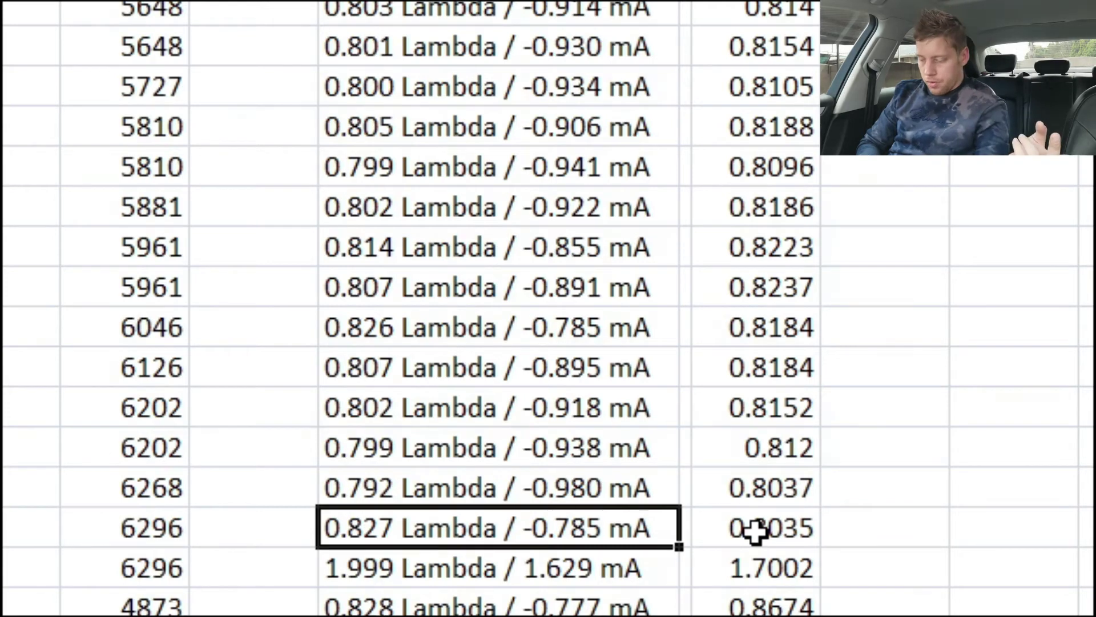
left_click(130, 524)
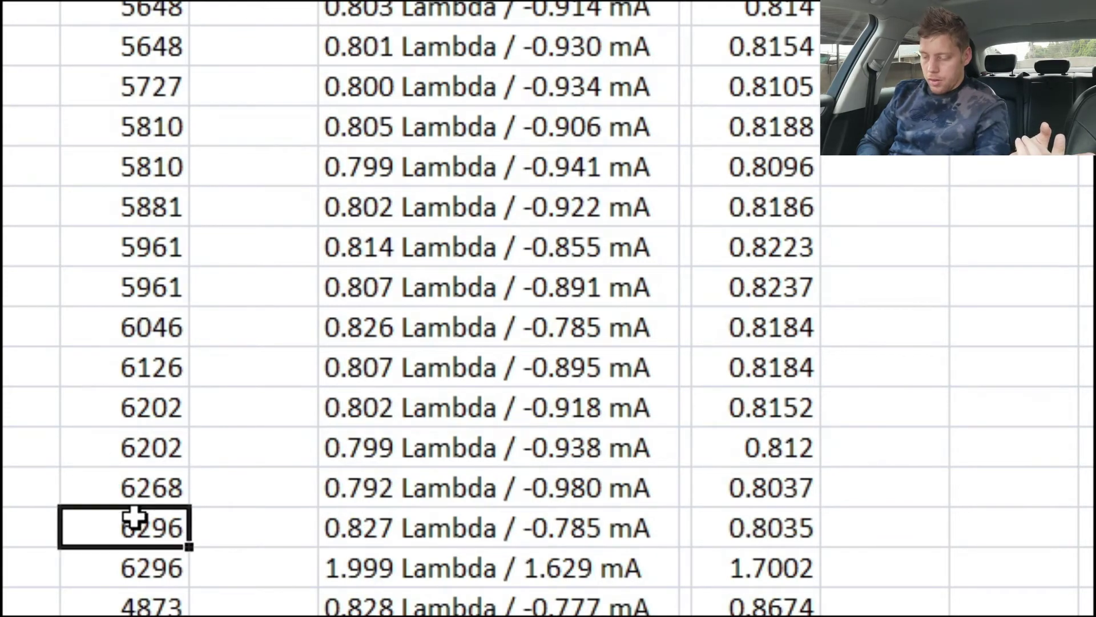
left_click(166, 572)
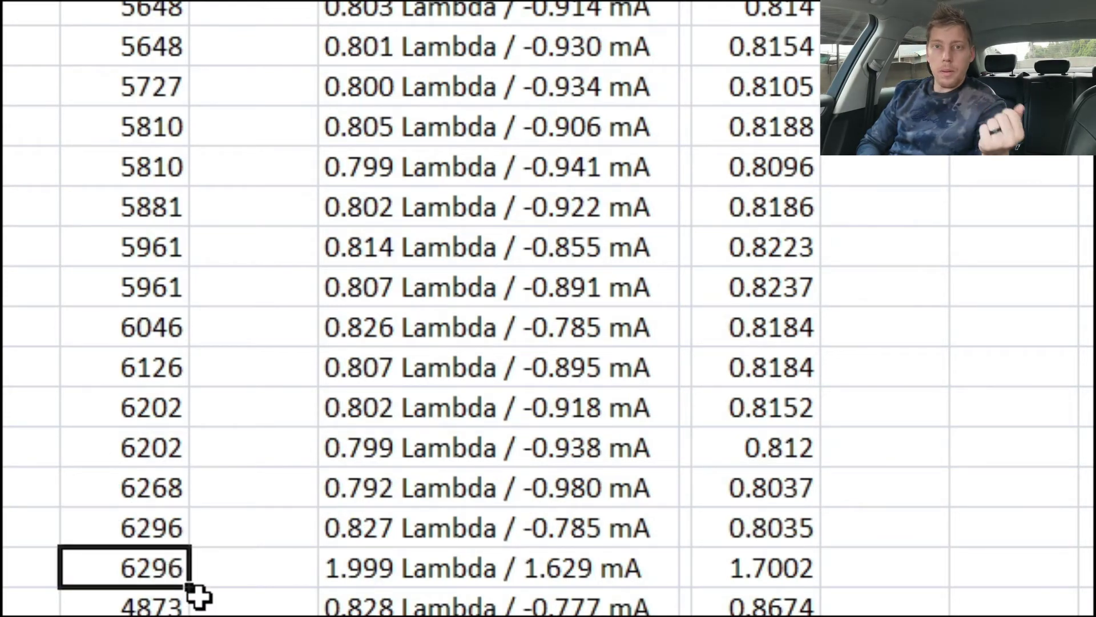
left_click(207, 536)
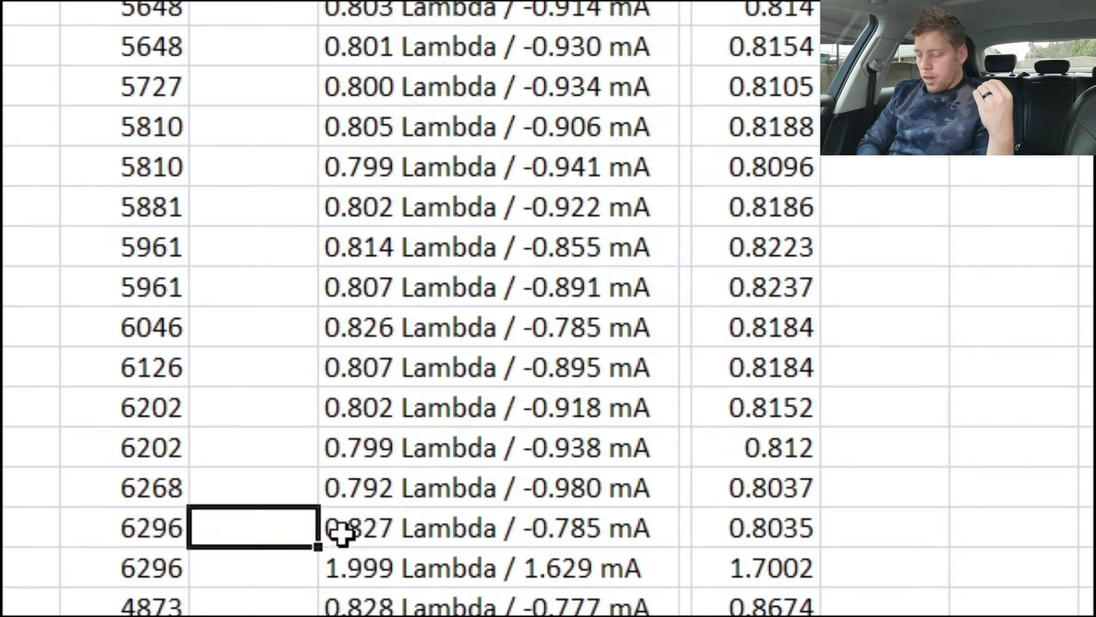
left_click(334, 502)
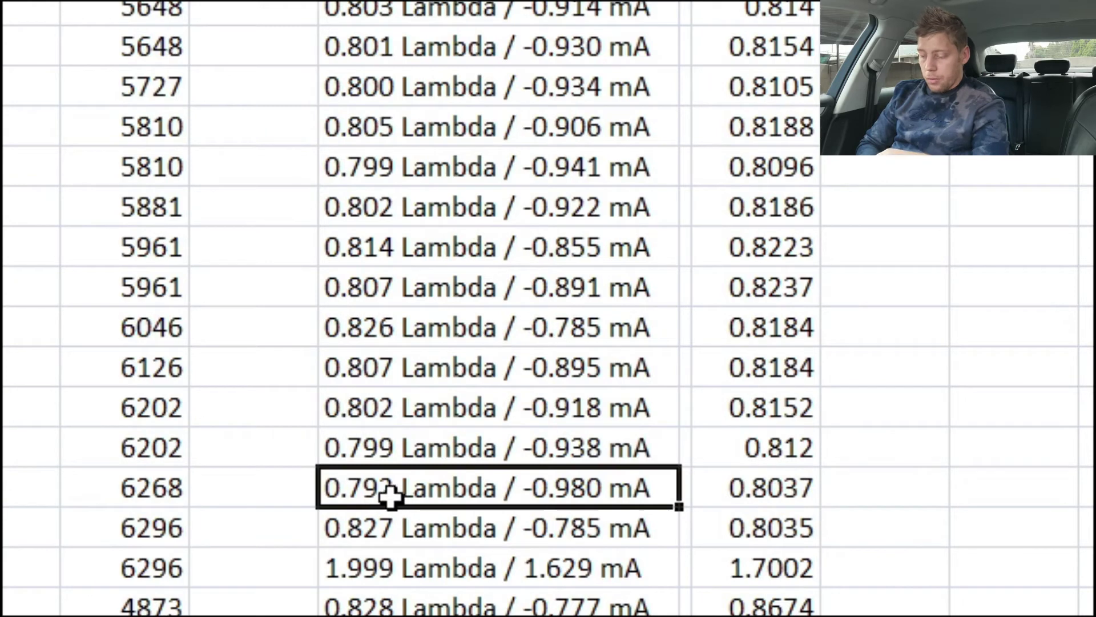